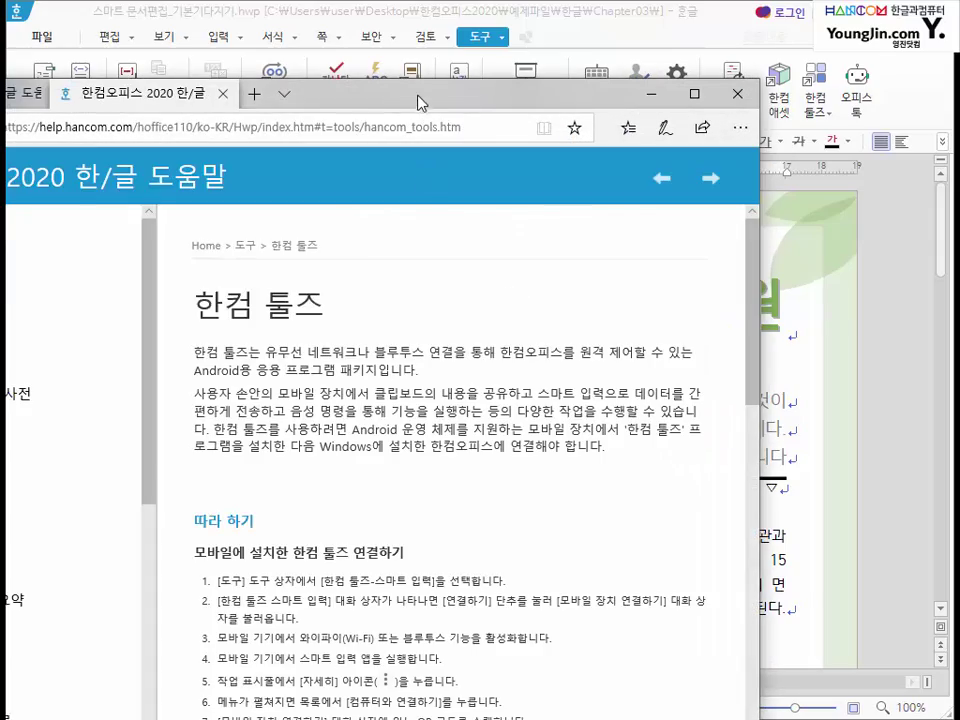
Step: Bring the 한컴 툴즈 help window fully into view and read its overview, connection instructions and cloud clipboard, smart input and voice command sections
{"action": "left_click_drag", "start_coordinate": [420, 96], "coordinate": [622, 22]}
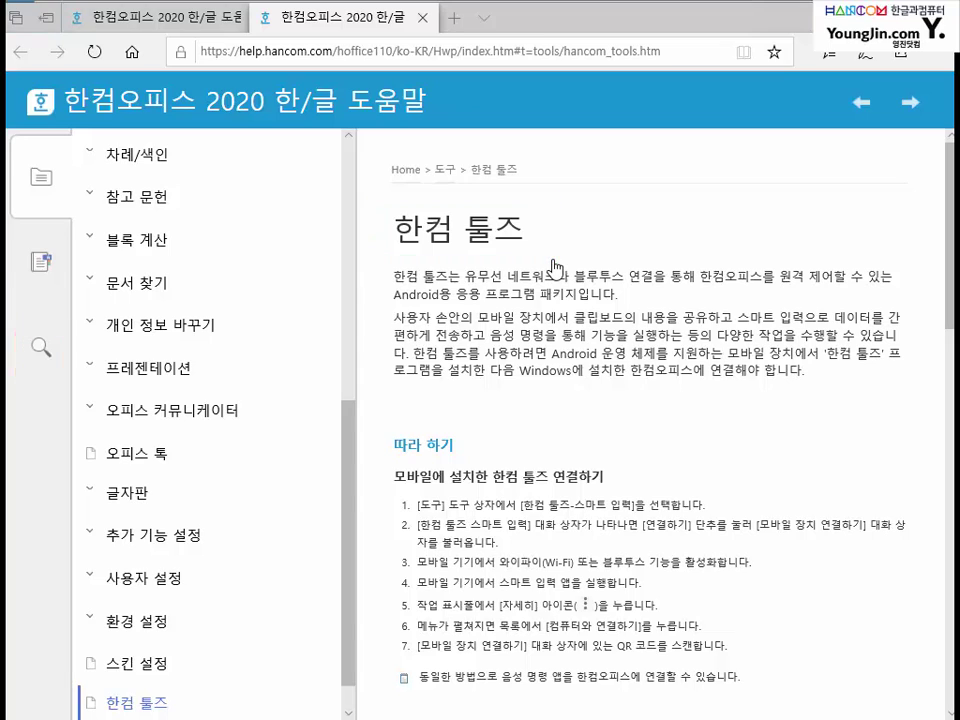
{"action": "left_click_drag", "start_coordinate": [460, 277], "coordinate": [690, 378]}
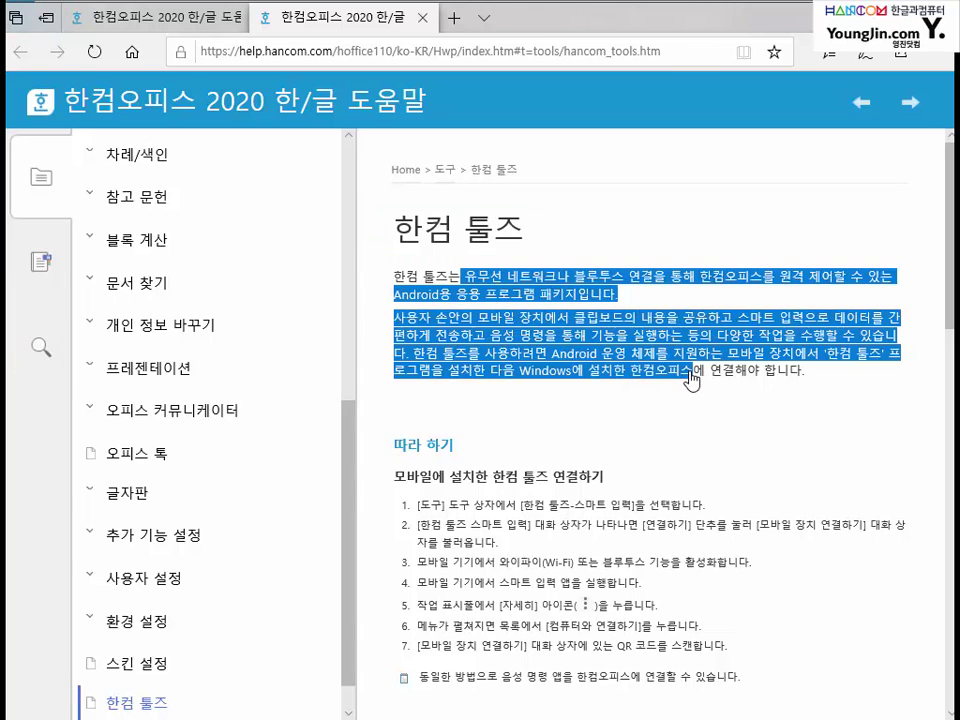
{"action": "left_click_drag", "start_coordinate": [463, 280], "coordinate": [592, 303]}
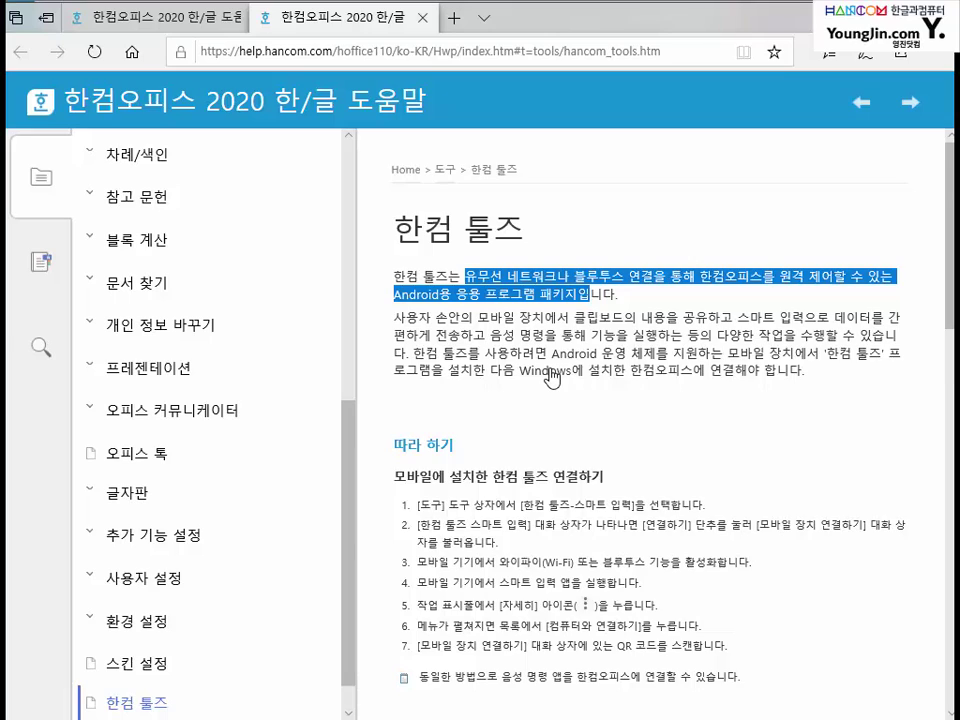
{"action": "scroll", "coordinate": [553, 378], "scroll_direction": "down", "scroll_amount": 3}
{"action": "left_click_drag", "start_coordinate": [417, 326], "coordinate": [733, 489]}
{"action": "scroll", "coordinate": [583, 508], "scroll_direction": "down", "scroll_amount": 5}
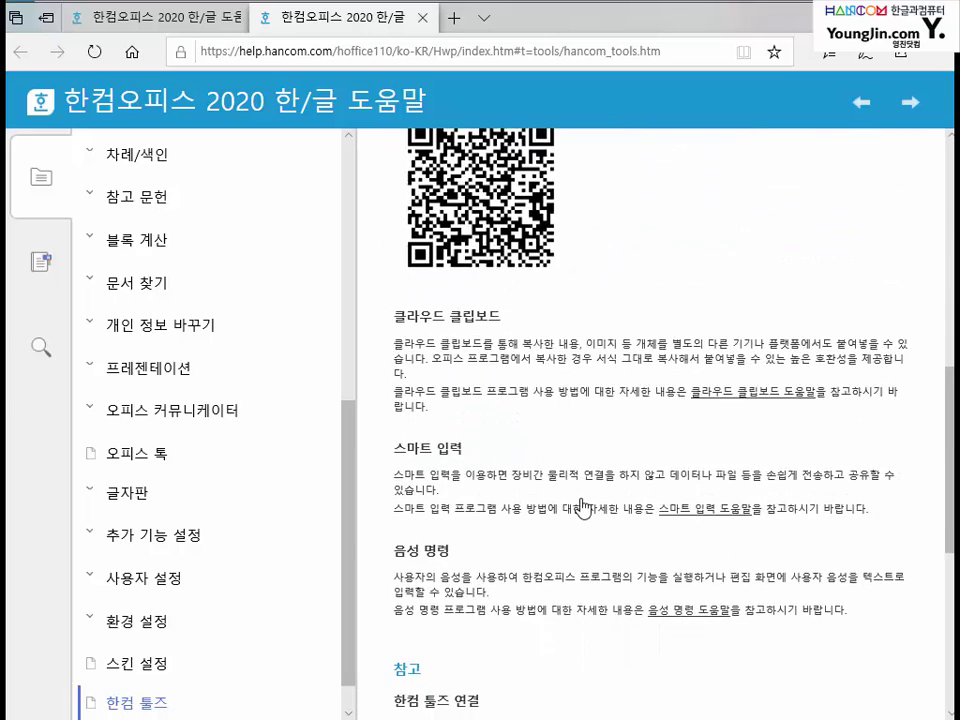
{"action": "scroll", "coordinate": [583, 508], "scroll_direction": "down", "scroll_amount": 1}
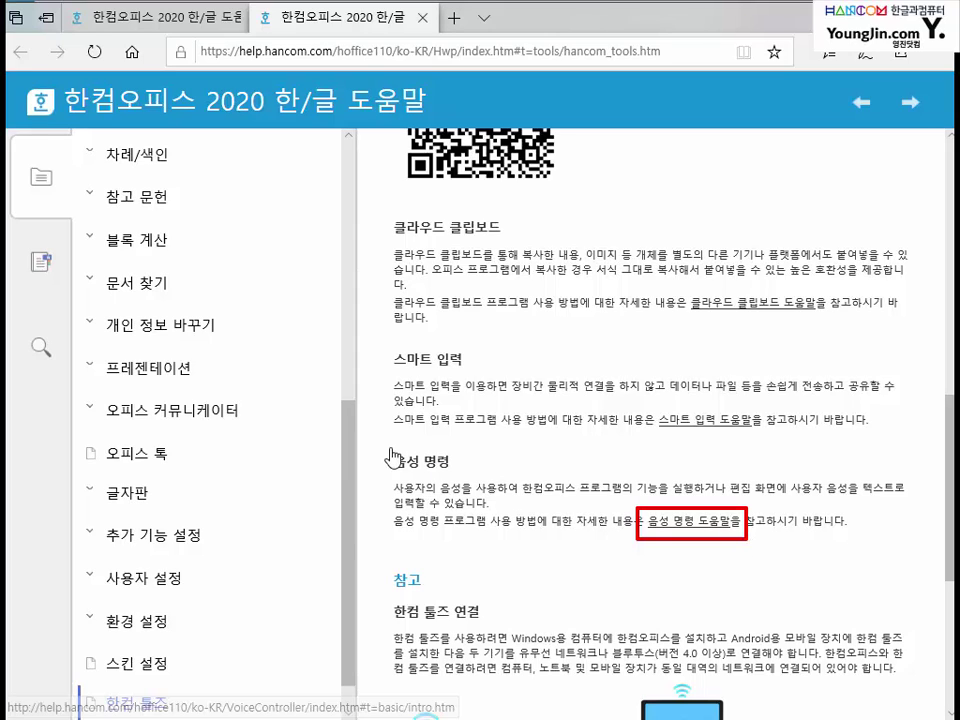
Step: Open the 음성 명령 도움말 and read the 음성 명령 실행 topic's instructions for running functions and entering text by voice
{"action": "left_click", "coordinate": [703, 521]}
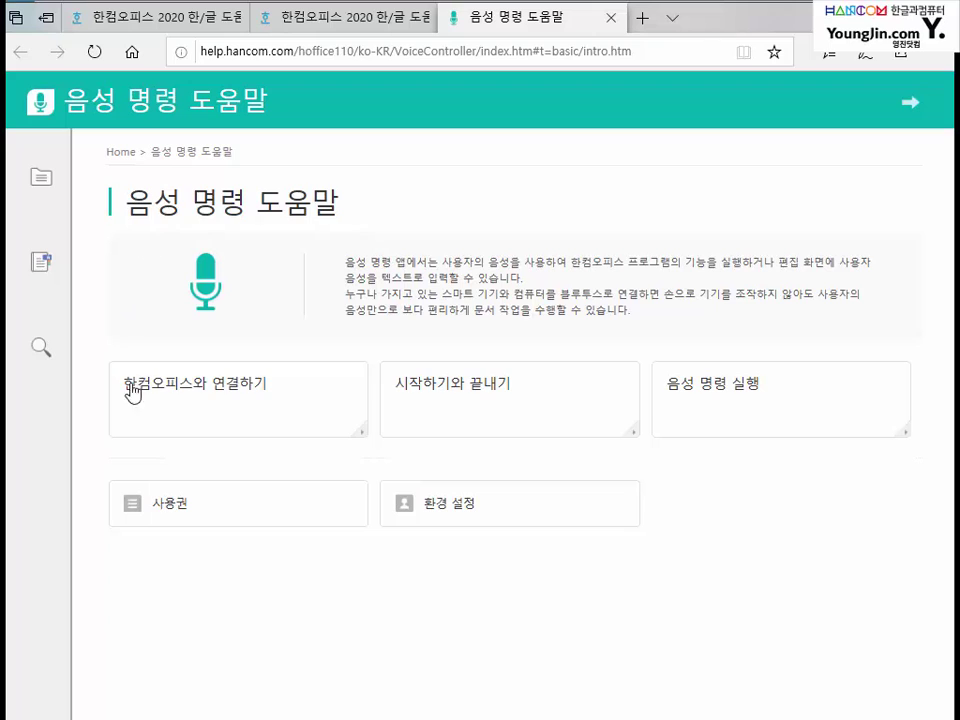
{"action": "left_click", "coordinate": [710, 402]}
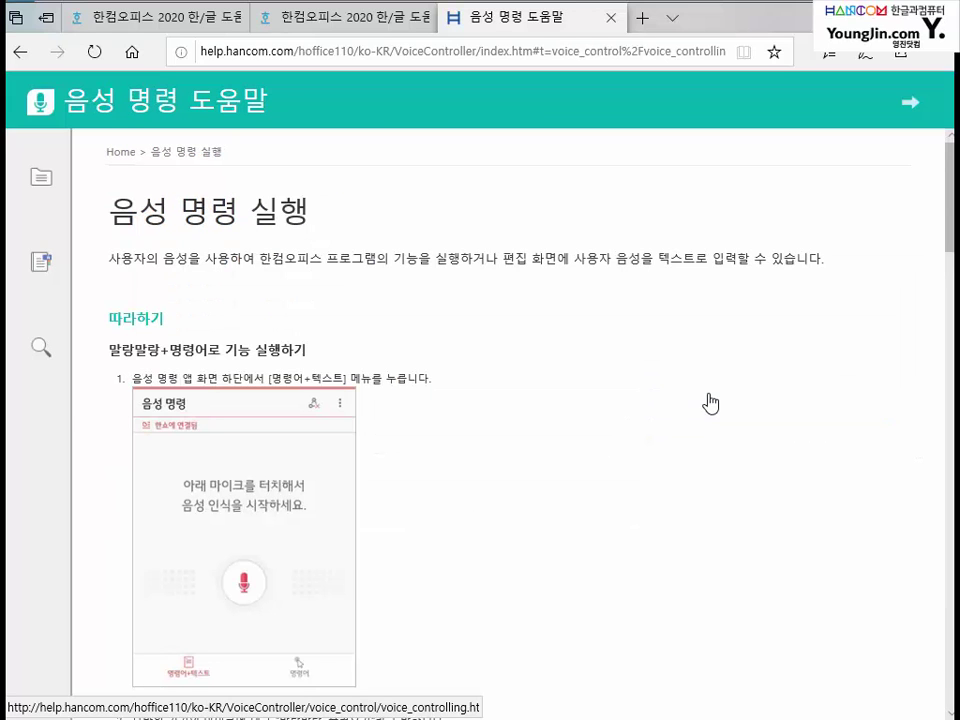
{"action": "scroll", "coordinate": [315, 400], "scroll_direction": "down", "scroll_amount": 3}
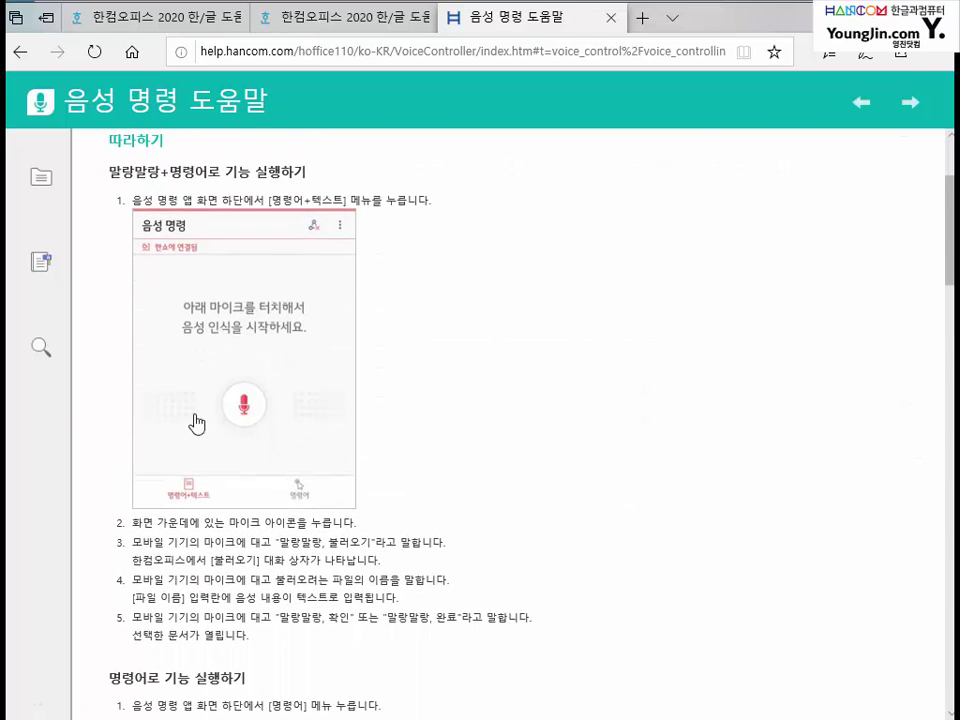
{"action": "scroll", "coordinate": [197, 420], "scroll_direction": "down", "scroll_amount": 4}
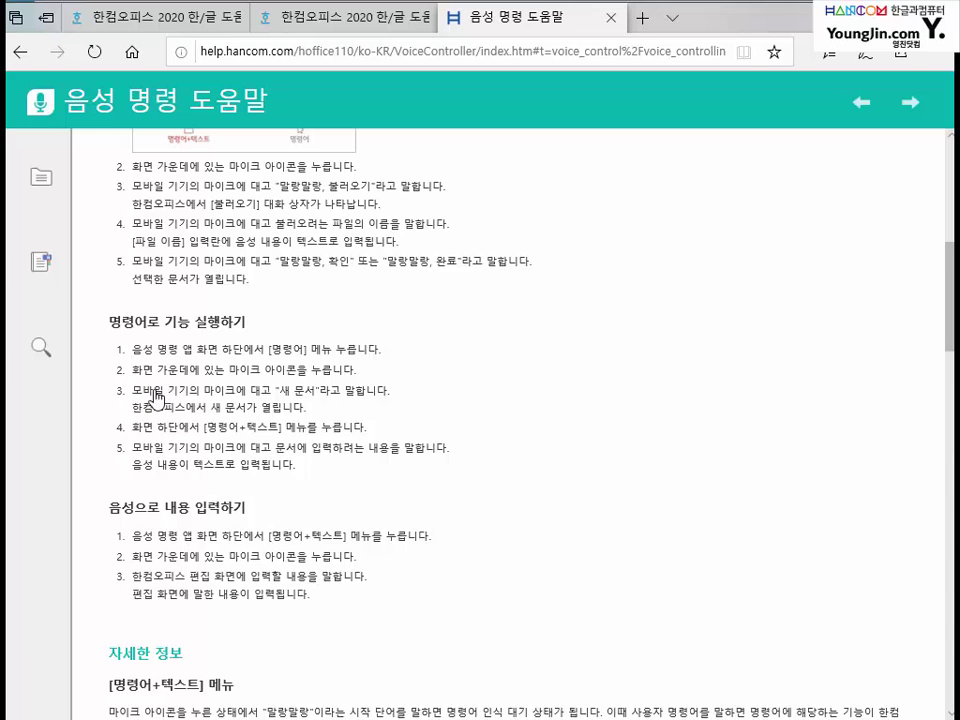
{"action": "scroll", "coordinate": [142, 440], "scroll_direction": "down", "scroll_amount": 1}
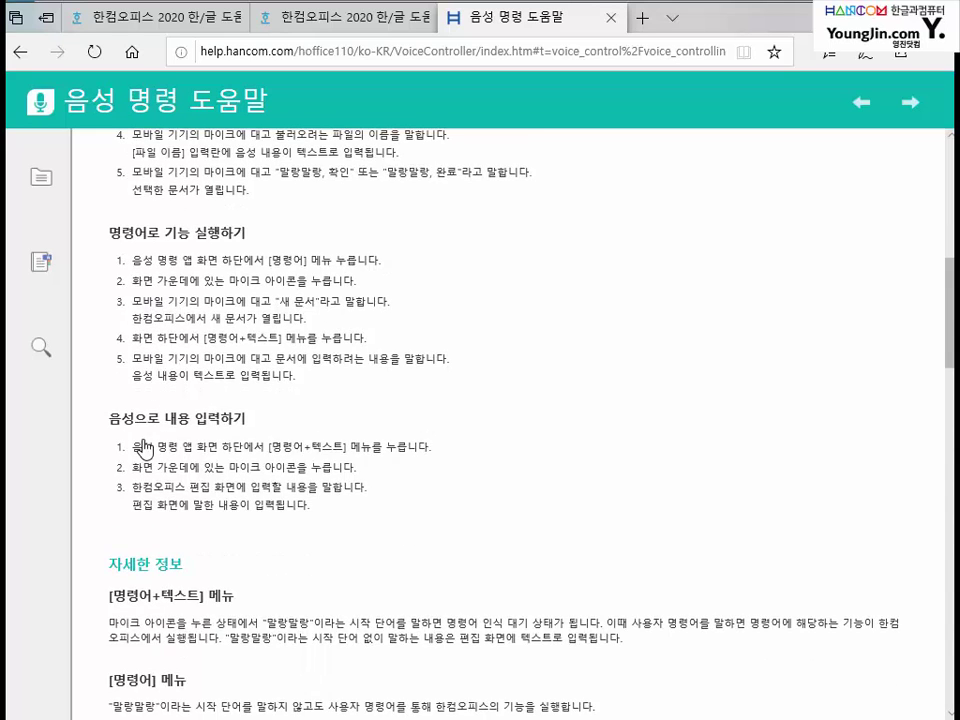
{"action": "scroll", "coordinate": [145, 449], "scroll_direction": "down", "scroll_amount": 4}
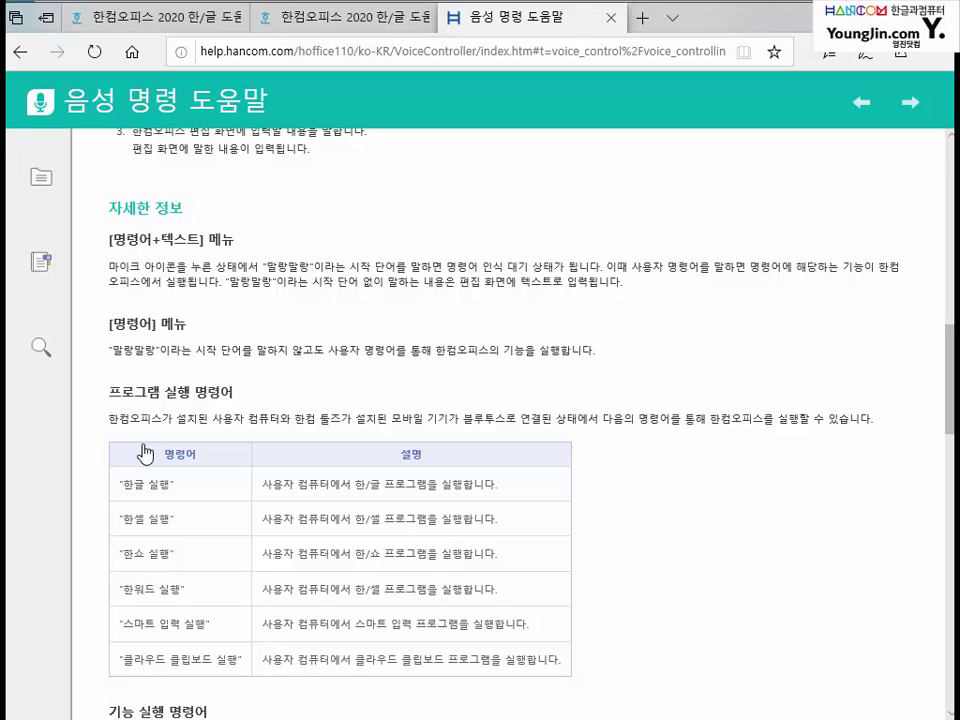
Step: Examine the tables of voice commands for launching programs, running functions and answering dialog boxes, enlarging the page slightly for reading
{"action": "left_click_drag", "start_coordinate": [121, 393], "coordinate": [250, 400]}
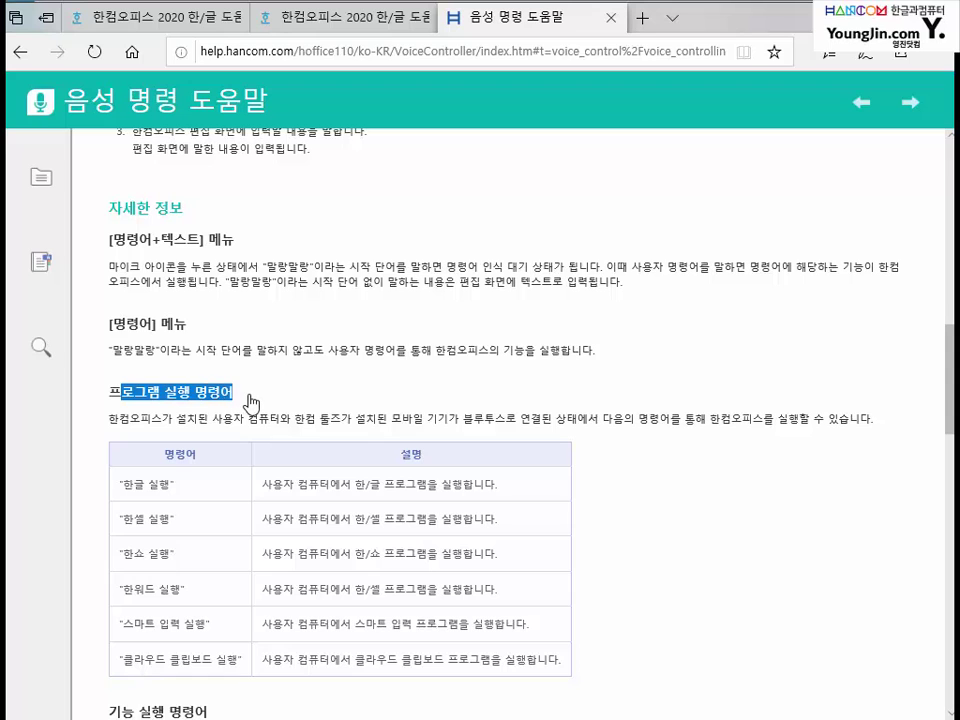
{"action": "scroll", "coordinate": [250, 400], "scroll_direction": "down", "scroll_amount": 3}
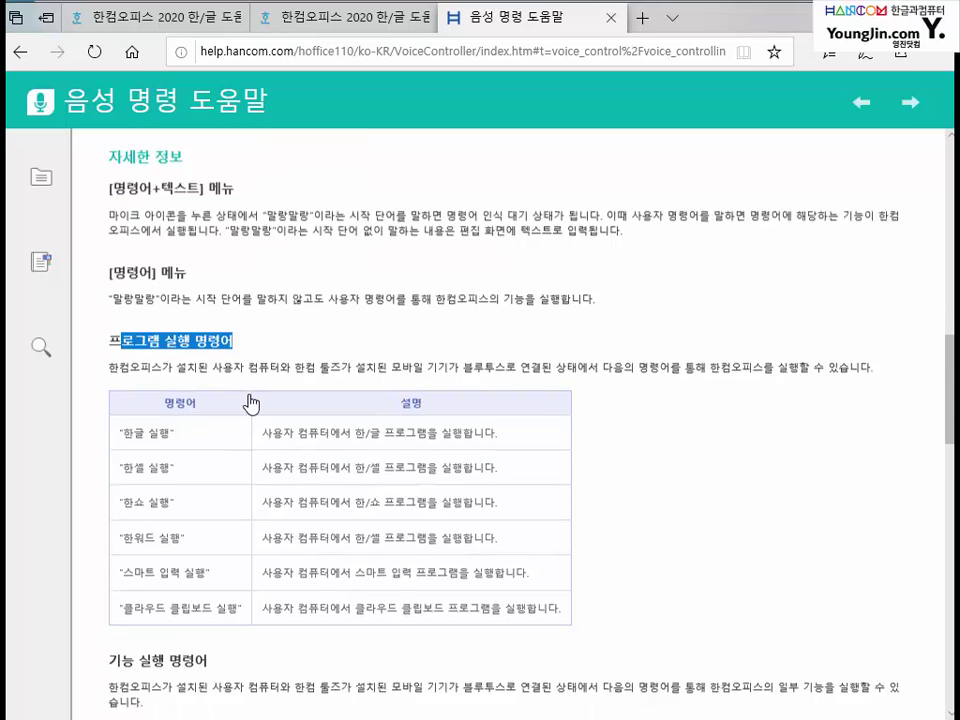
{"action": "key", "text": "ctrl+plus"}
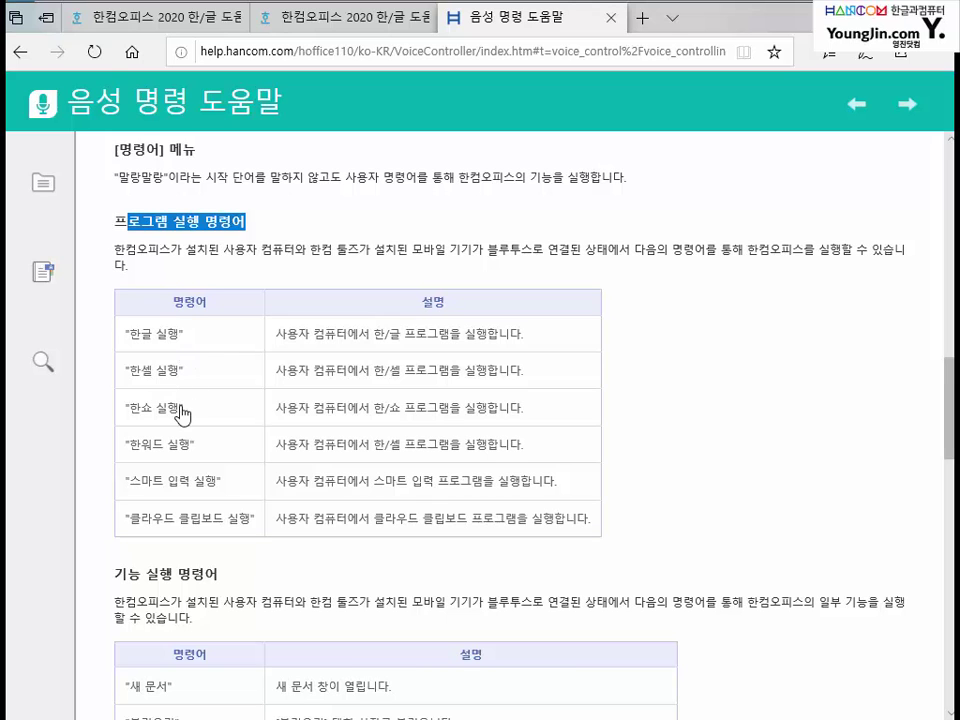
{"action": "scroll", "coordinate": [199, 500], "scroll_direction": "down", "scroll_amount": 3}
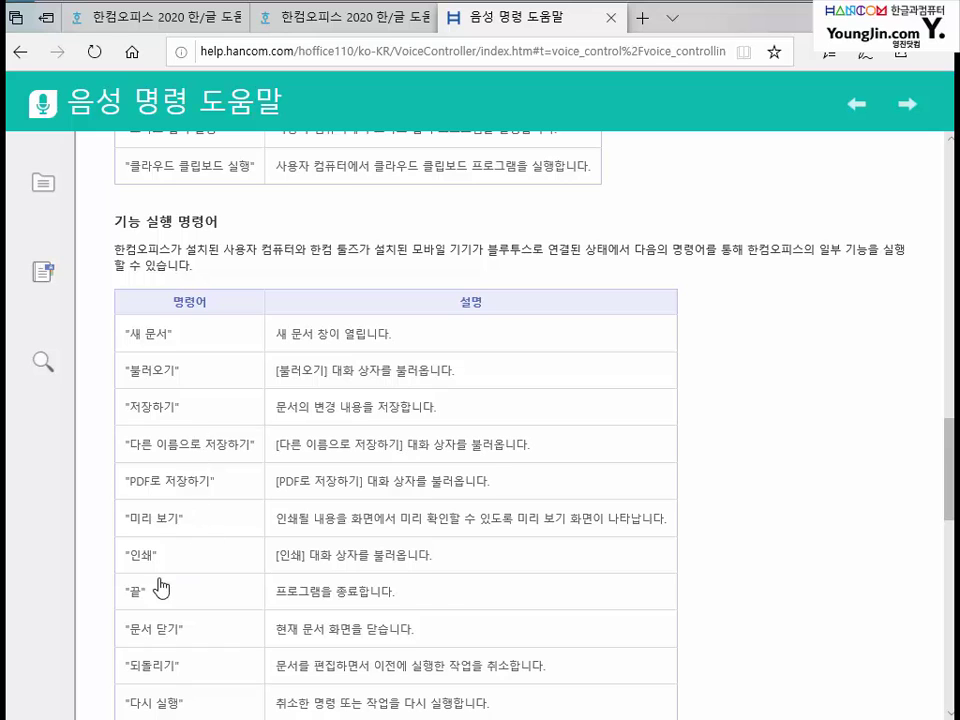
{"action": "scroll", "coordinate": [180, 540], "scroll_direction": "down", "scroll_amount": 1}
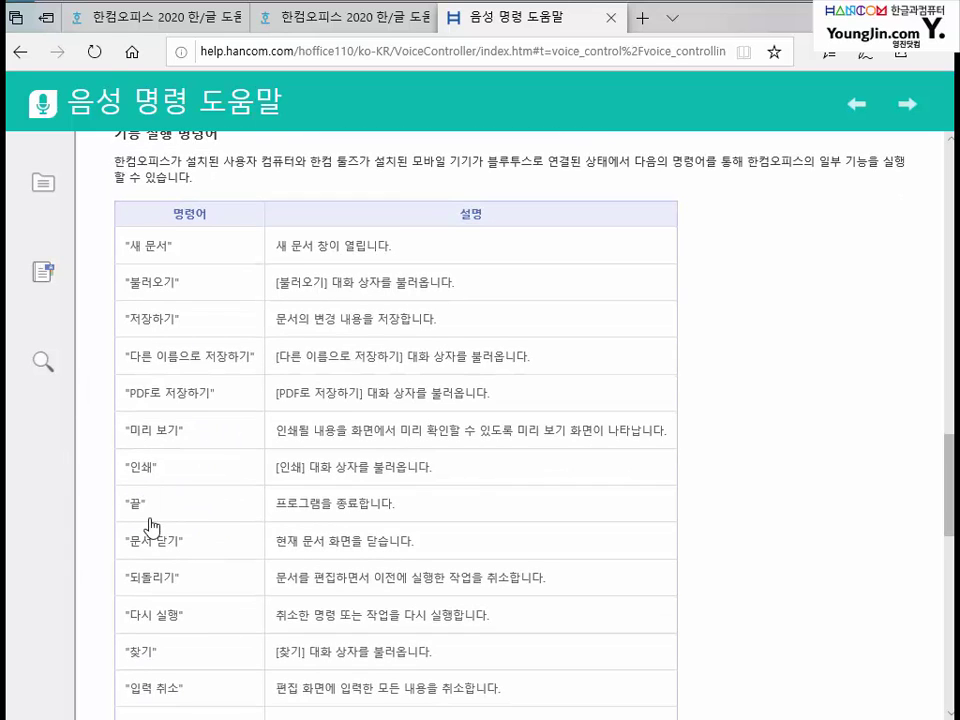
{"action": "scroll", "coordinate": [130, 525], "scroll_direction": "down", "scroll_amount": 2}
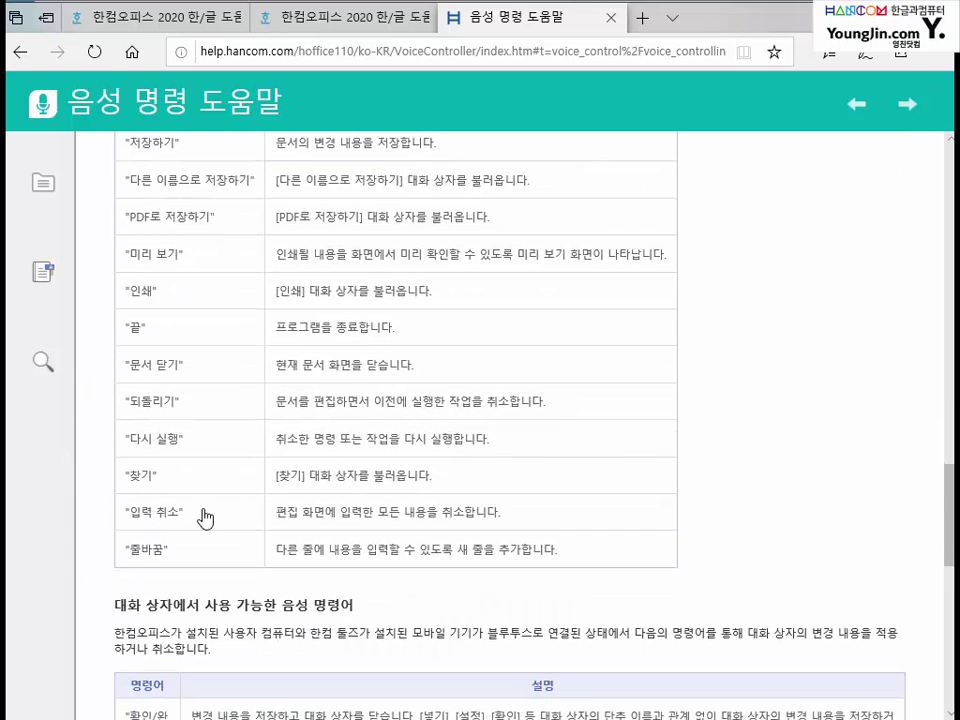
{"action": "scroll", "coordinate": [205, 517], "scroll_direction": "down", "scroll_amount": 4}
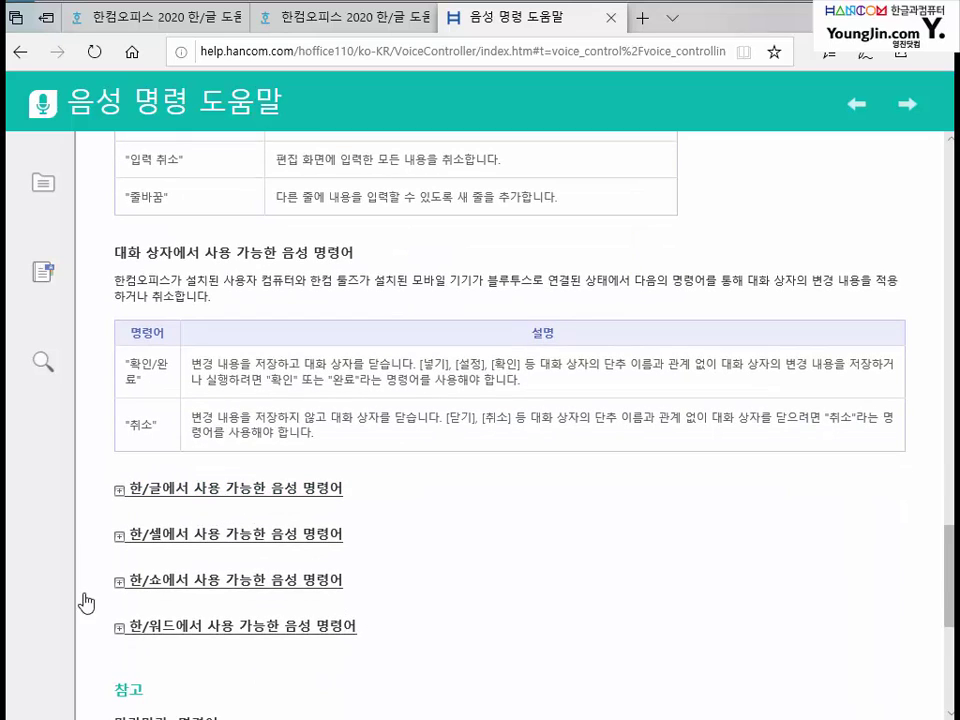
Step: Expand the 한/글에서 사용 가능한 음성 명령어 list and look through its commands, including "문단 띠"
{"action": "left_click", "coordinate": [200, 489]}
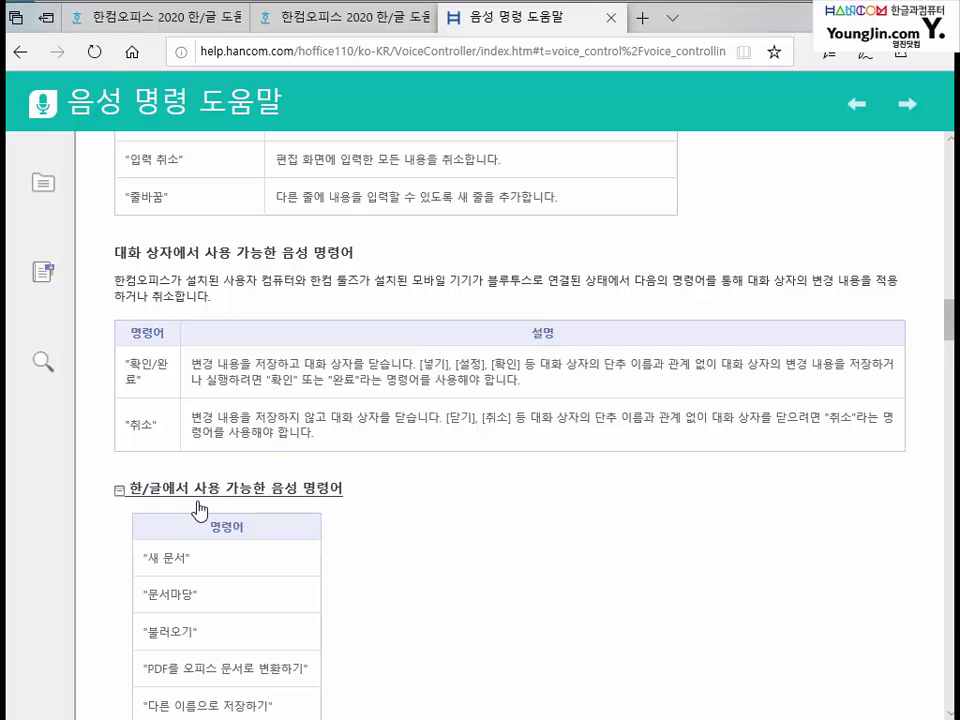
{"action": "scroll", "coordinate": [206, 530], "scroll_direction": "down", "scroll_amount": 3}
{"action": "scroll", "coordinate": [206, 515], "scroll_direction": "down", "scroll_amount": 10}
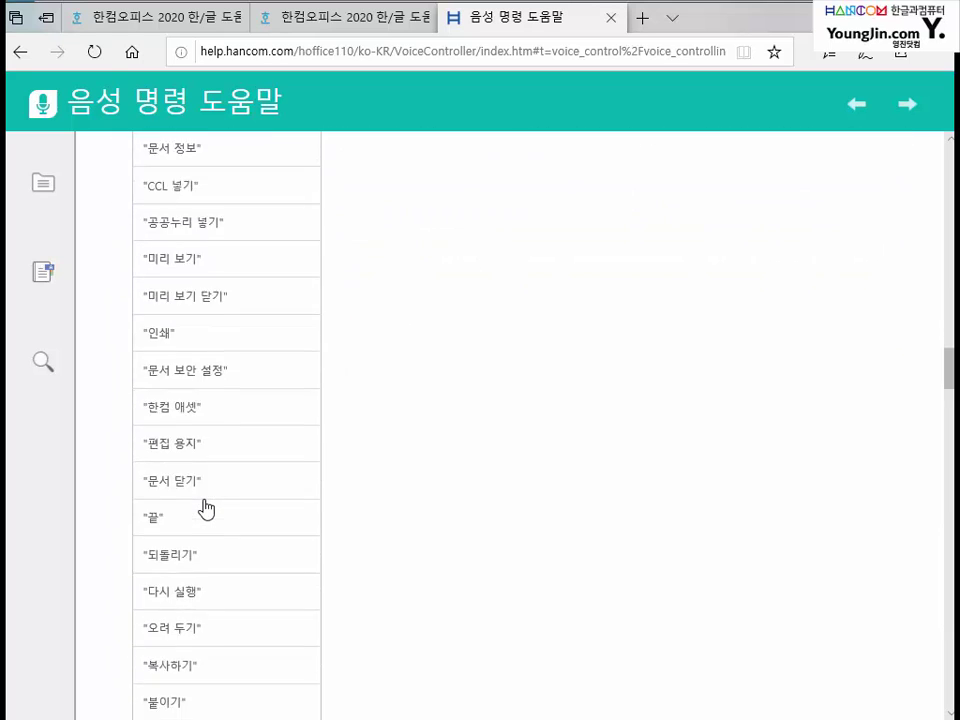
{"action": "scroll", "coordinate": [205, 510], "scroll_direction": "down", "scroll_amount": 5}
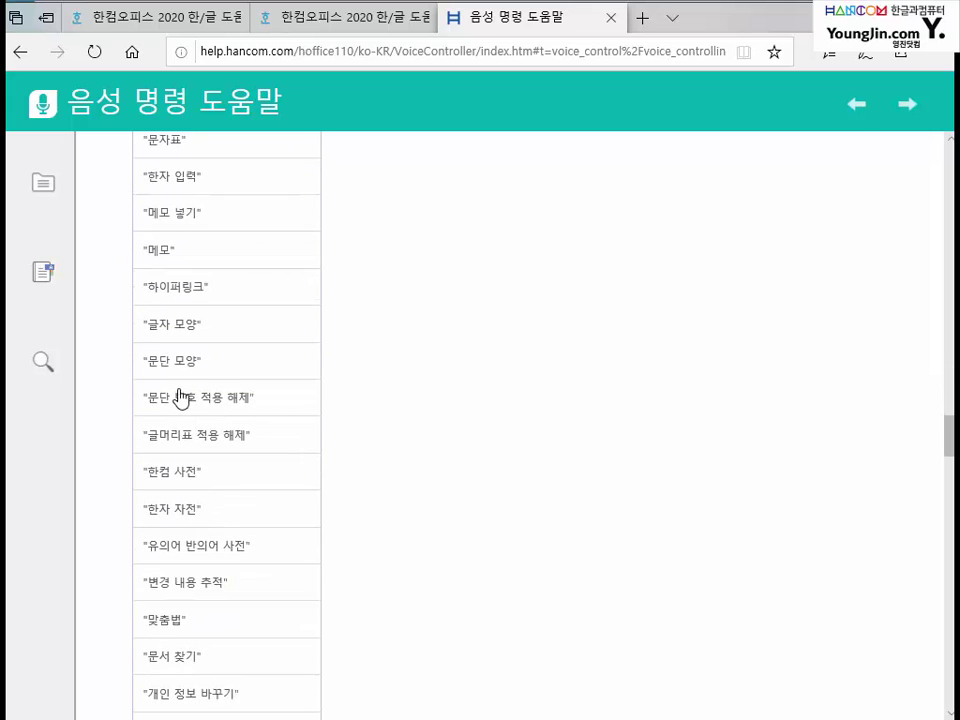
{"action": "scroll", "coordinate": [218, 470], "scroll_direction": "down", "scroll_amount": 10}
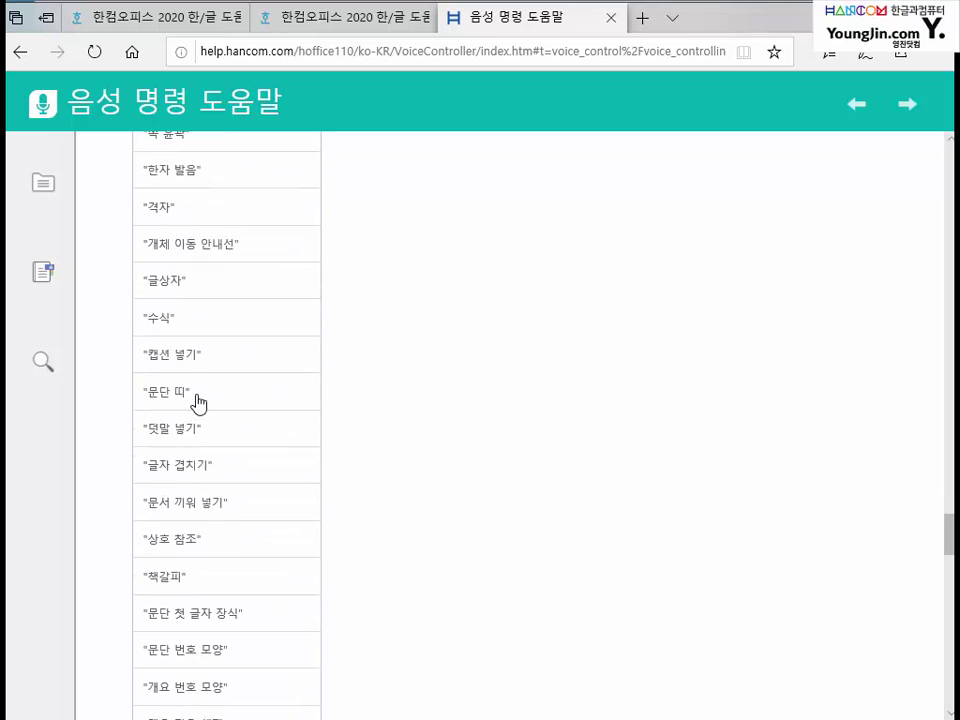
{"action": "left_click_drag", "start_coordinate": [195, 392], "coordinate": [144, 392]}
{"action": "scroll", "coordinate": [195, 420], "scroll_direction": "down", "scroll_amount": 10}
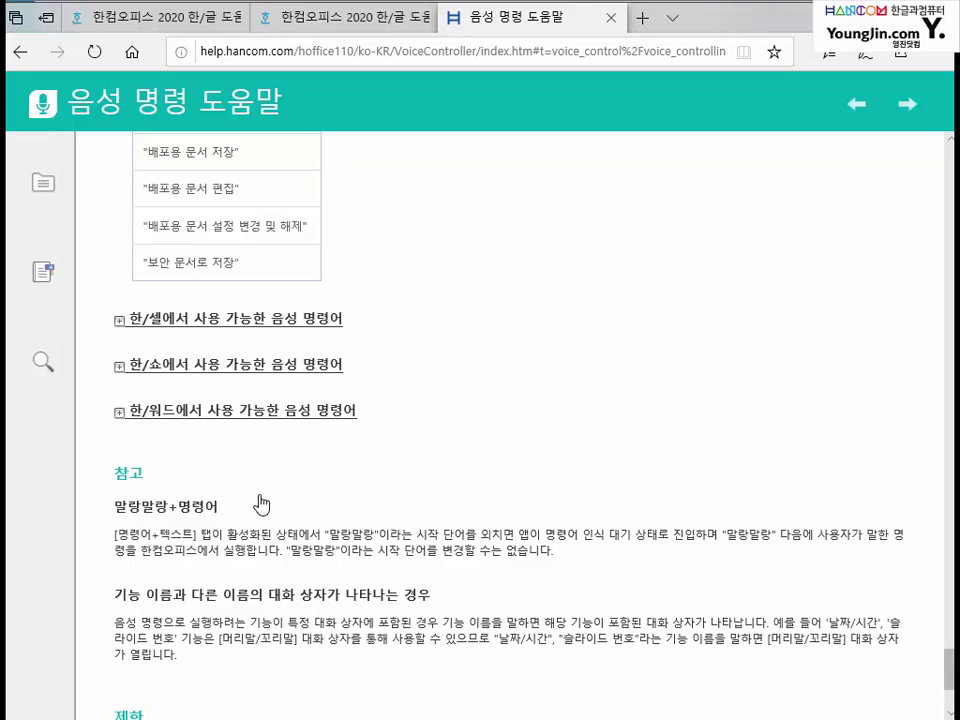
Step: Expand the 한/쇼에서 사용 가능한 음성 명령어 list, look through its commands, and return to the usage instructions near the start of the topic
{"action": "left_click", "coordinate": [311, 372]}
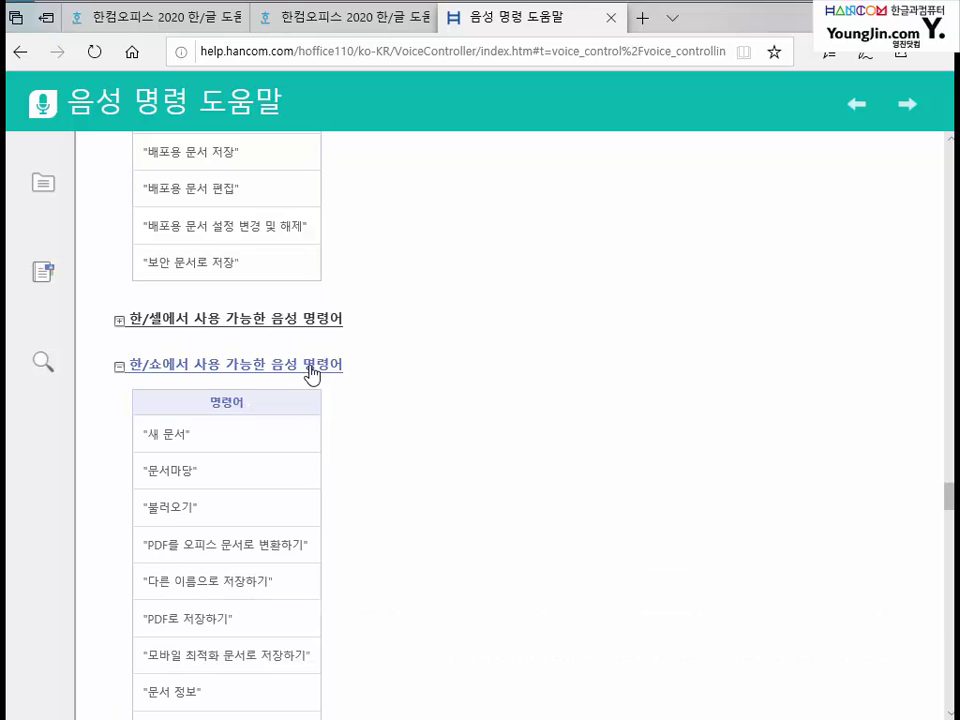
{"action": "scroll", "coordinate": [210, 572], "scroll_direction": "down", "scroll_amount": 10}
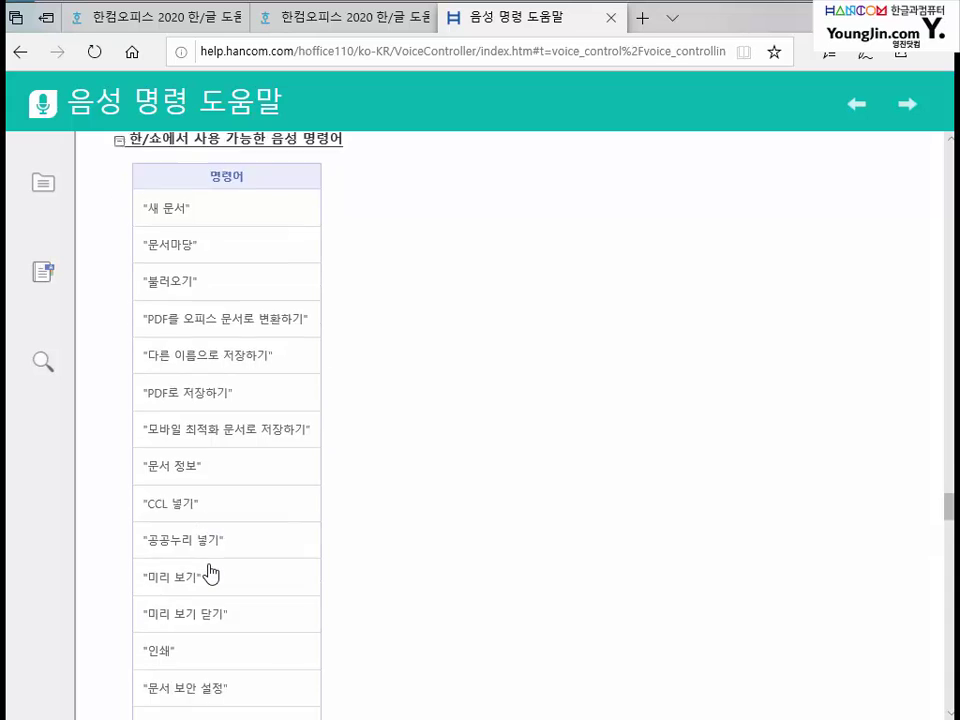
{"action": "scroll", "coordinate": [210, 572], "scroll_direction": "down", "scroll_amount": 3}
{"action": "scroll", "coordinate": [210, 561], "scroll_direction": "up", "scroll_amount": 15}
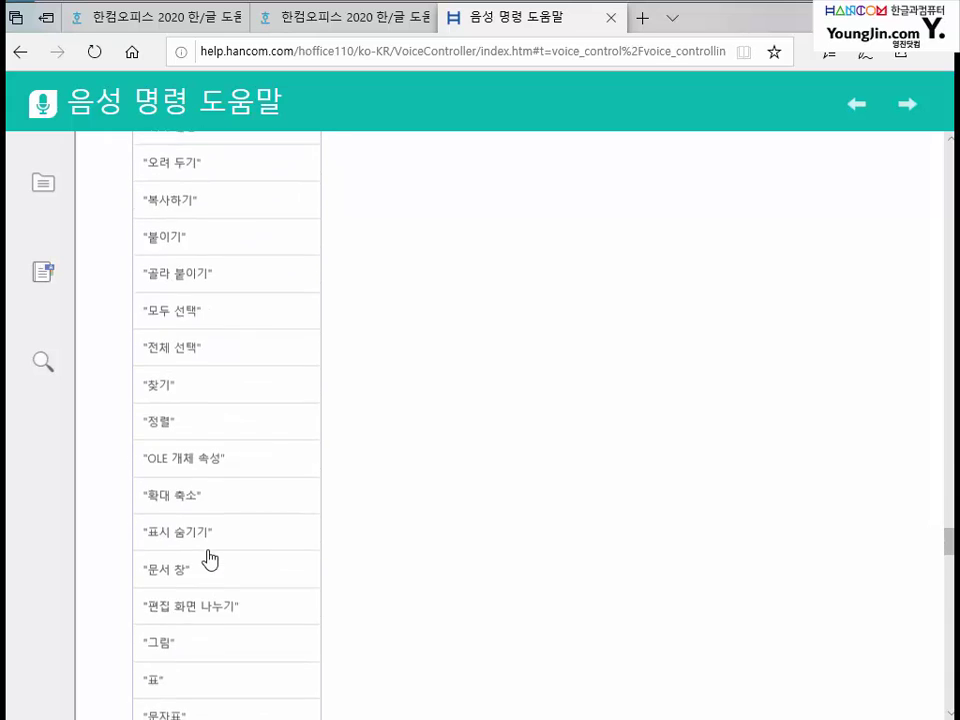
{"action": "scroll", "coordinate": [211, 545], "scroll_direction": "up", "scroll_amount": 15}
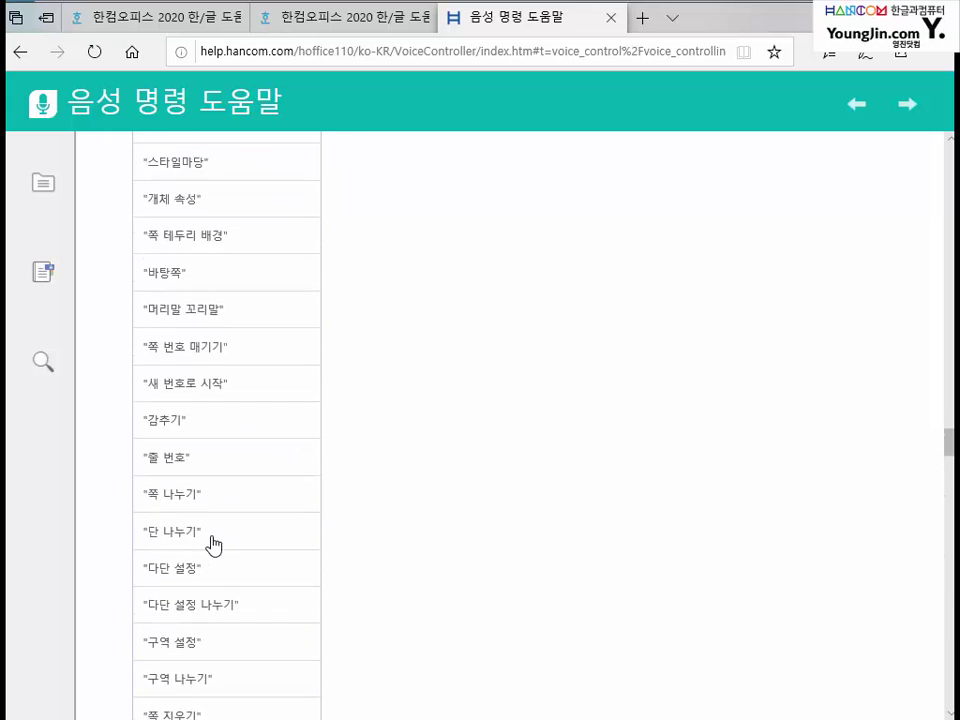
{"action": "scroll", "coordinate": [213, 543], "scroll_direction": "up", "scroll_amount": 5}
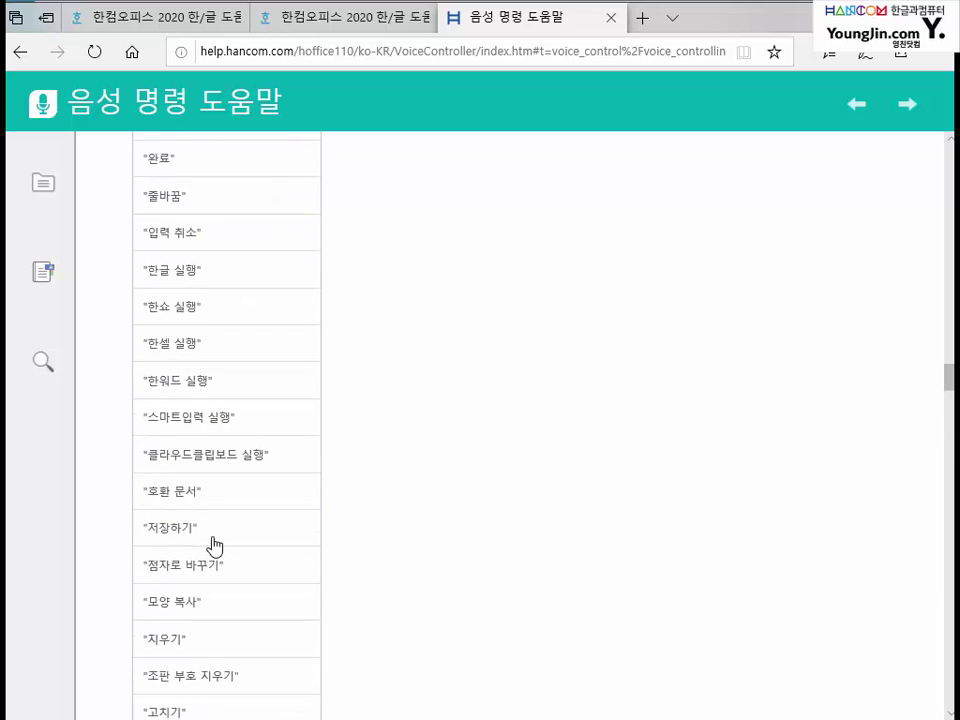
{"action": "scroll", "coordinate": [213, 543], "scroll_direction": "up", "scroll_amount": 9}
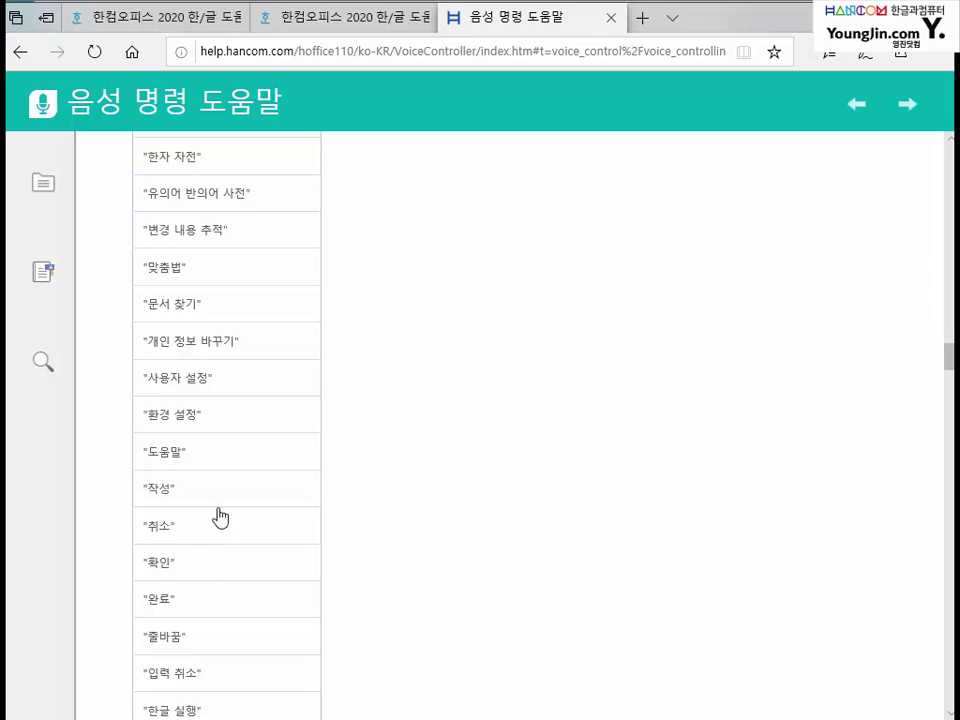
{"action": "scroll", "coordinate": [216, 516], "scroll_direction": "up", "scroll_amount": 16}
{"action": "scroll", "coordinate": [222, 516], "scroll_direction": "up", "scroll_amount": 20}
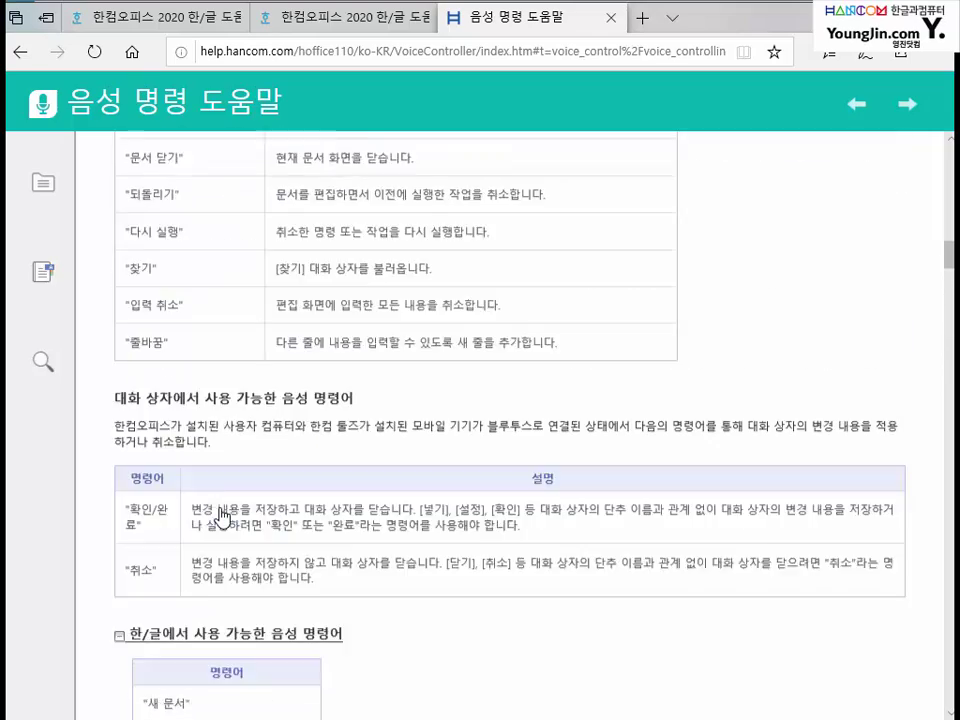
{"action": "scroll", "coordinate": [221, 518], "scroll_direction": "up", "scroll_amount": 9}
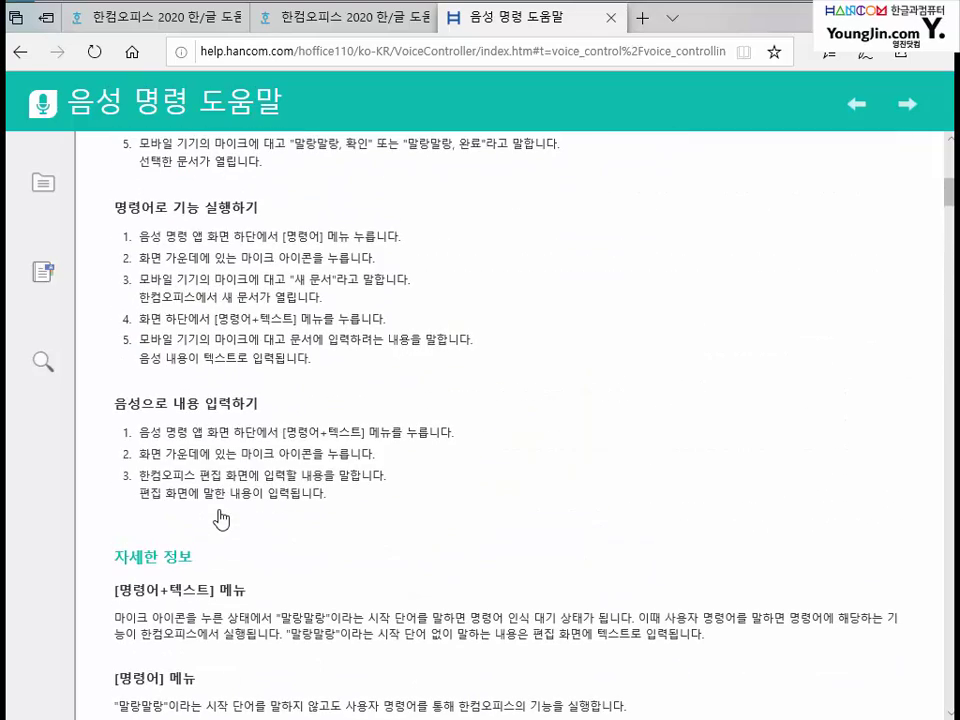
{"action": "scroll", "coordinate": [221, 518], "scroll_direction": "up", "scroll_amount": 7}
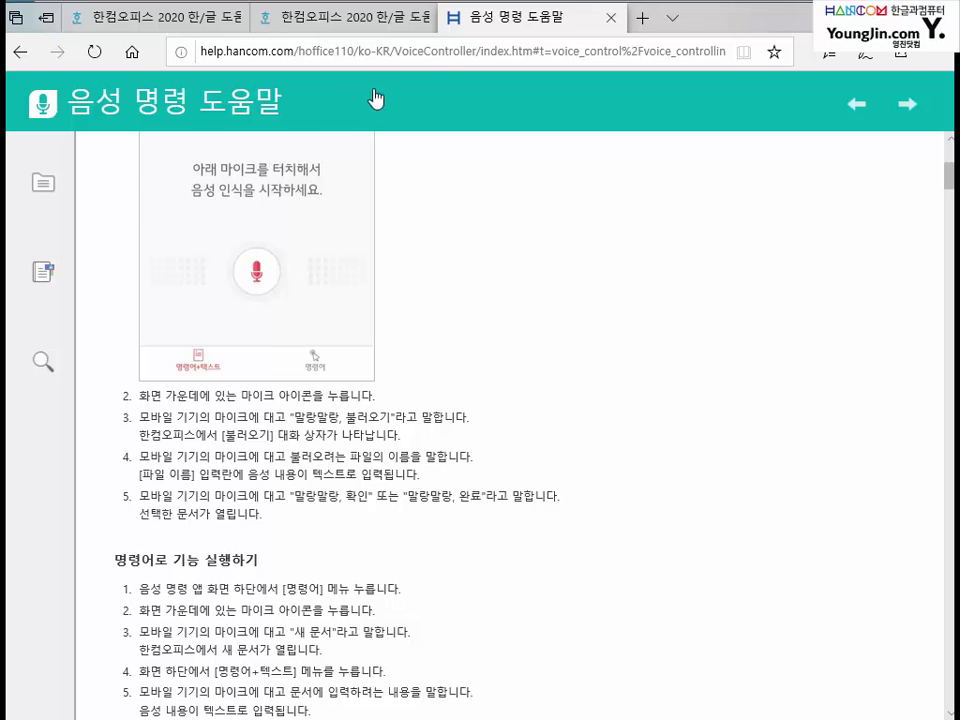
Step: Close the voice command and 한컴 툴즈 help pages, and dismiss the 한컴 툴즈 스마트 입력 dialog in the 한글 document
{"action": "left_click", "coordinate": [611, 18]}
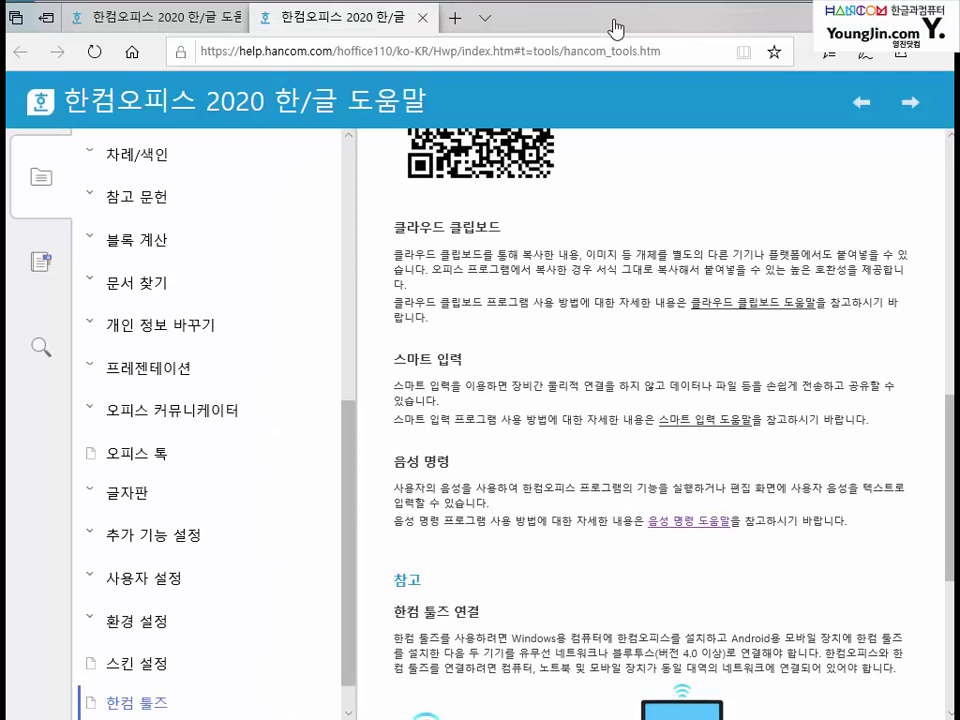
{"action": "left_click", "coordinate": [423, 18]}
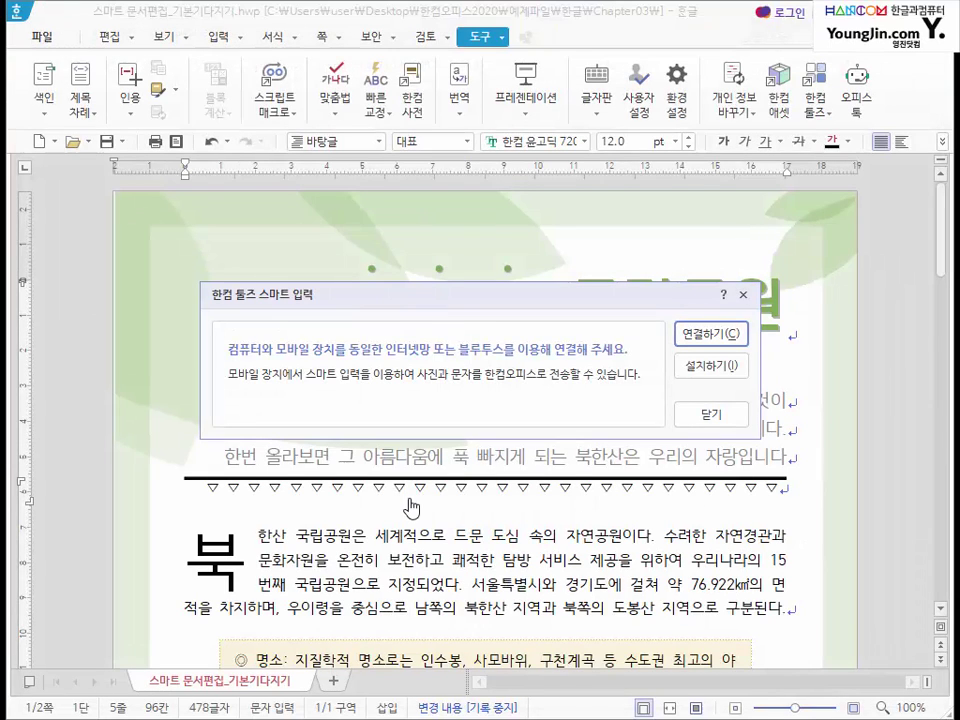
{"action": "left_click", "coordinate": [709, 416]}
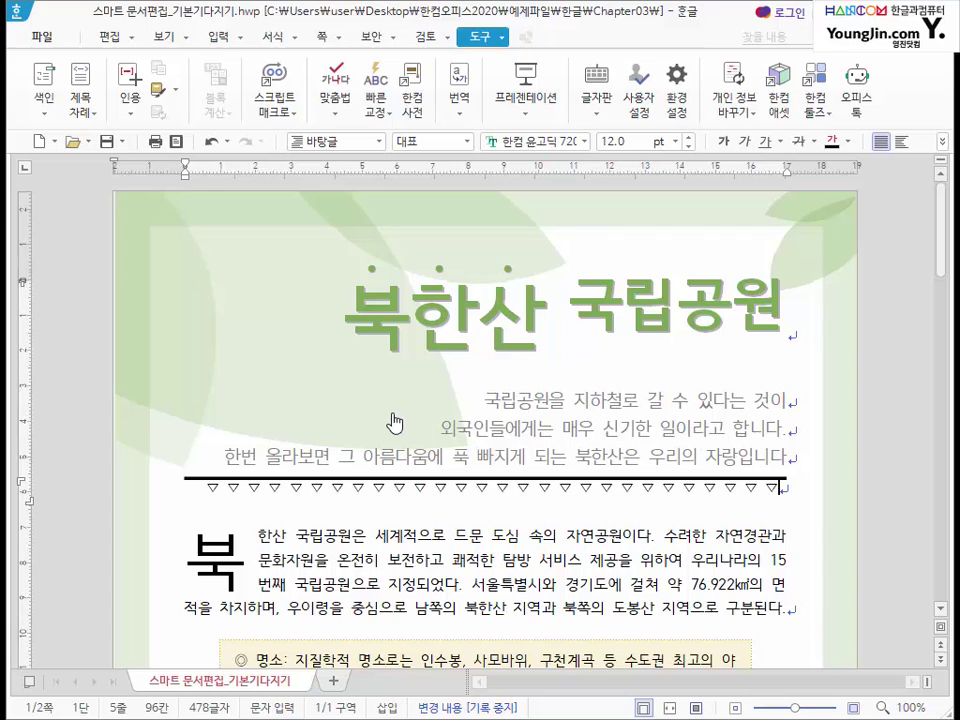
Step: View the online help topic for the 기본 settings of the 글자 모양 dialog, and close the topic and the dialog
{"action": "key", "text": "alt+l"}
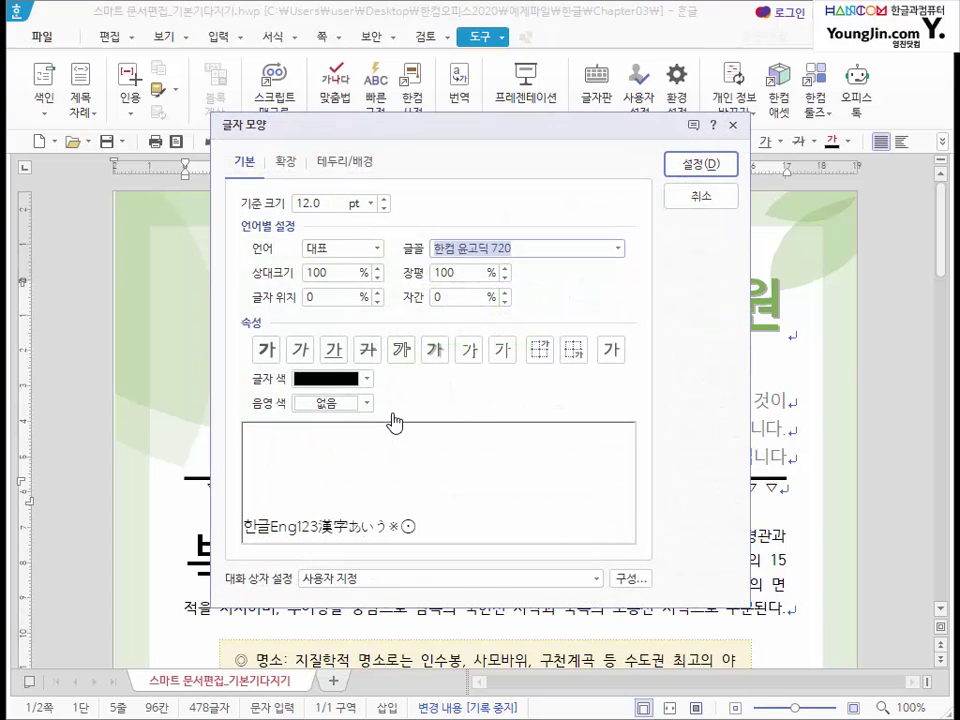
{"action": "key", "text": "F1"}
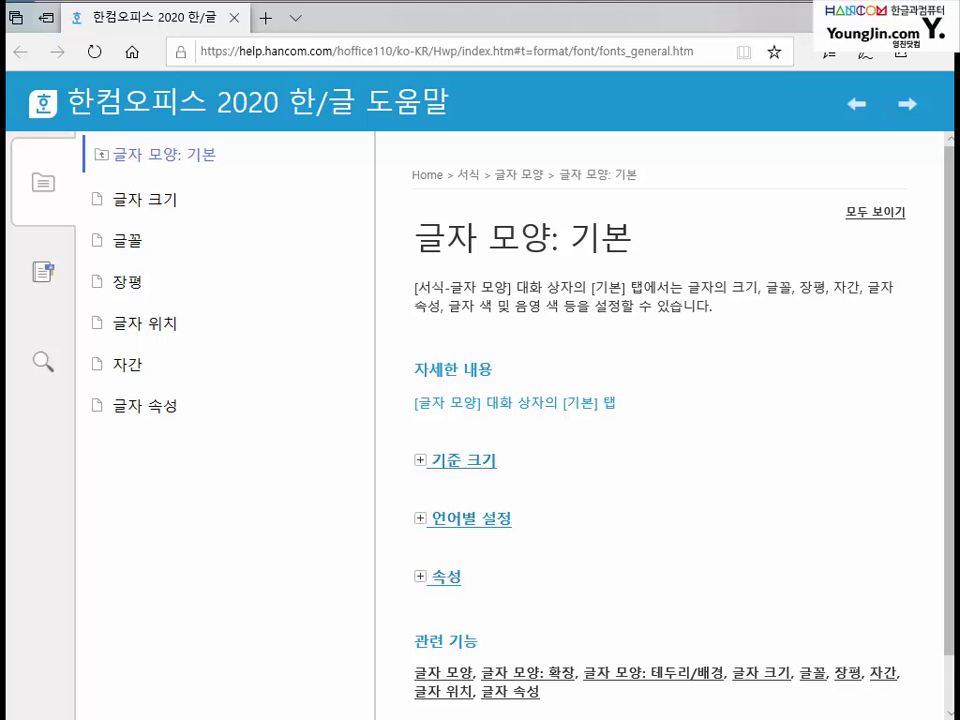
{"action": "left_click", "coordinate": [931, 16]}
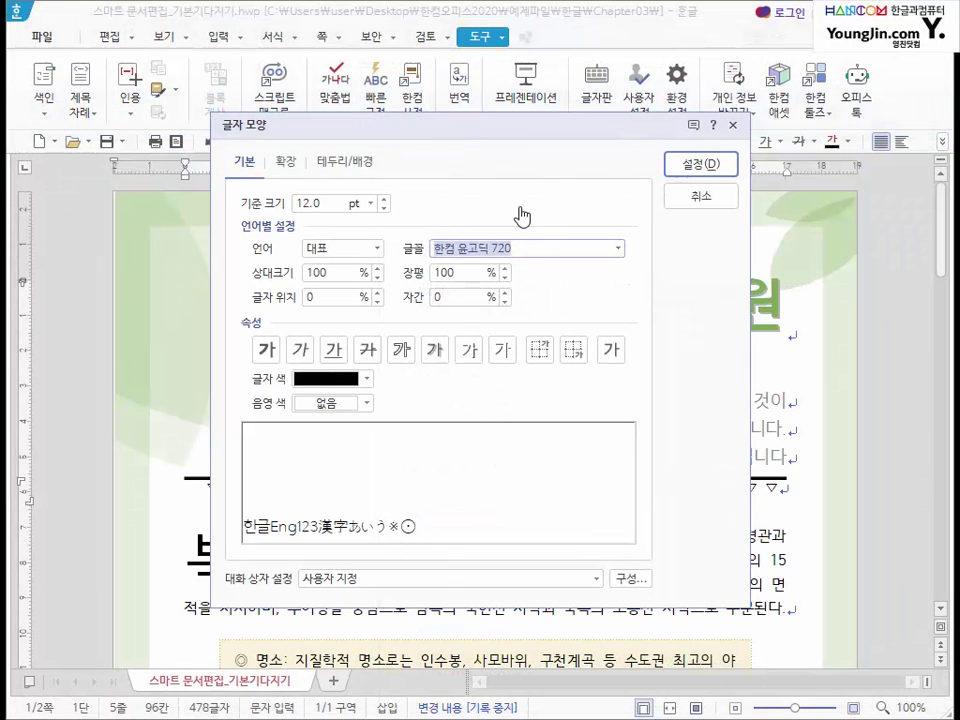
{"action": "left_click", "coordinate": [711, 200]}
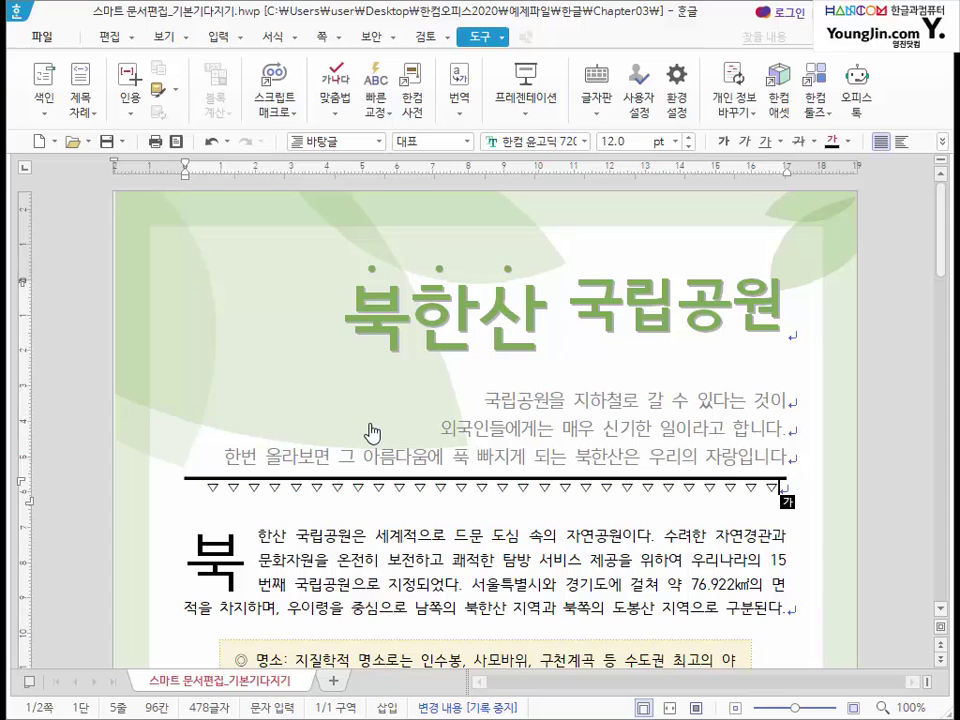
Step: Select the map picture on page 2 and locate the 그림에서 글자 가져오기 command among its options, without running it
{"action": "scroll", "coordinate": [371, 432], "scroll_direction": "down", "scroll_amount": 1}
{"action": "scroll", "coordinate": [371, 432], "scroll_direction": "down", "scroll_amount": 15}
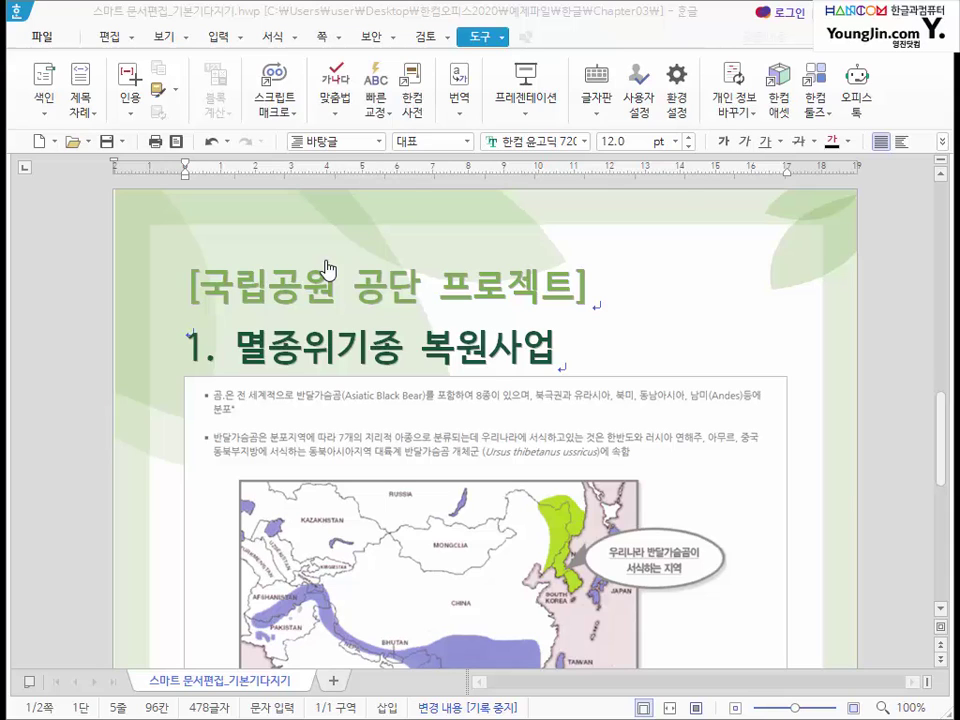
{"action": "scroll", "coordinate": [301, 340], "scroll_direction": "down", "scroll_amount": 3}
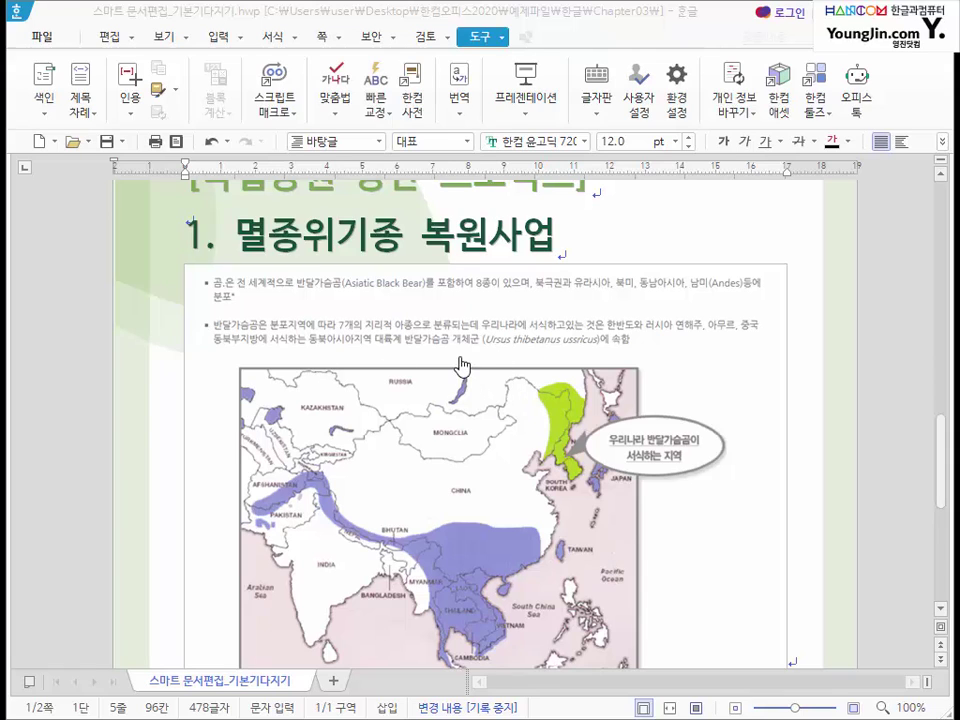
{"action": "left_click", "coordinate": [443, 351]}
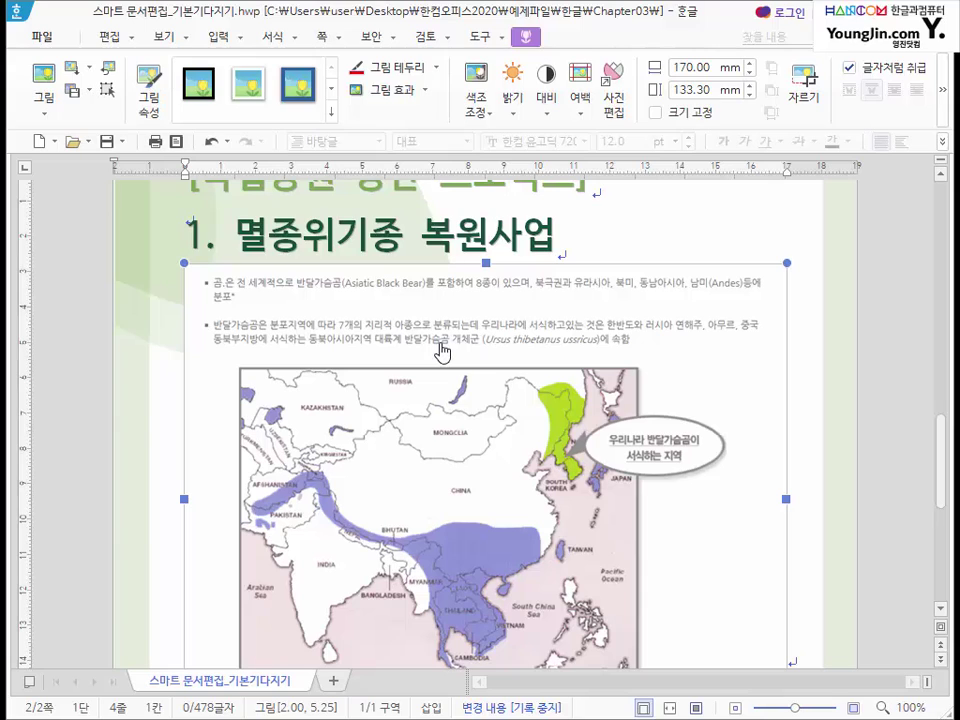
{"action": "right_click", "coordinate": [443, 352]}
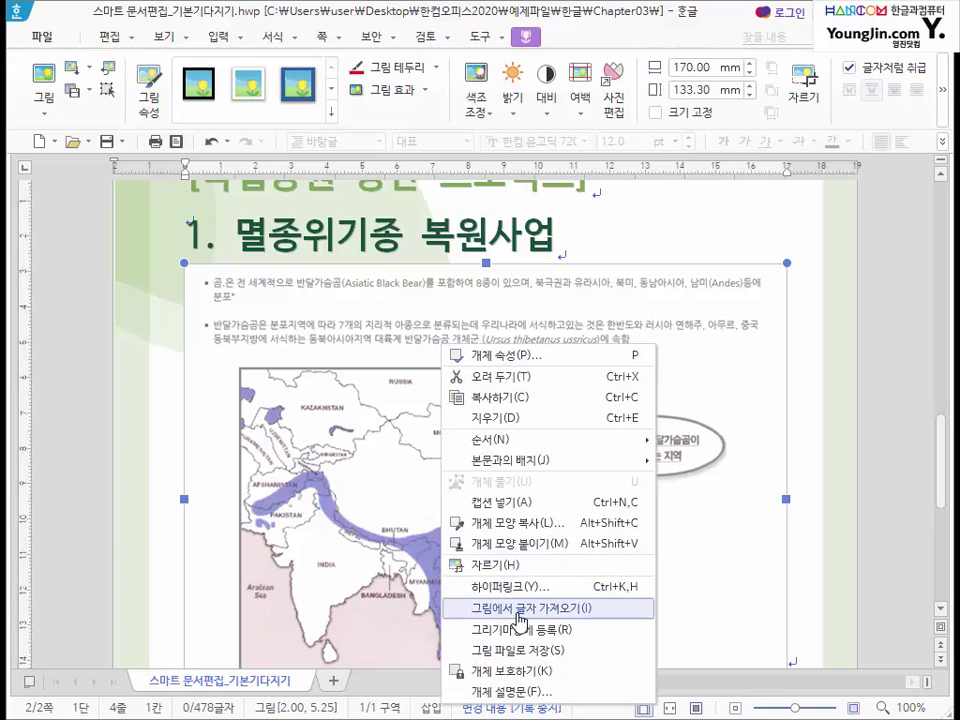
{"action": "mouse_move", "coordinate": [437, 592]}
{"action": "left_mouse_down"}
{"action": "mouse_move", "coordinate": [467, 621]}
{"action": "mouse_move", "coordinate": [621, 627]}
{"action": "left_mouse_up"}
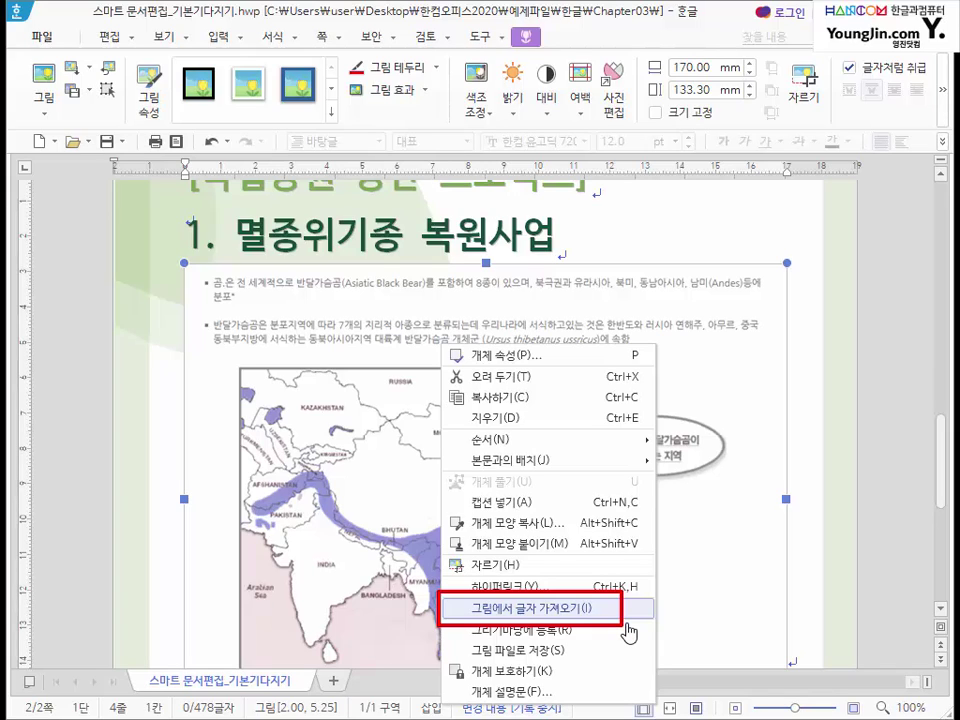
{"action": "key", "text": "Escape"}
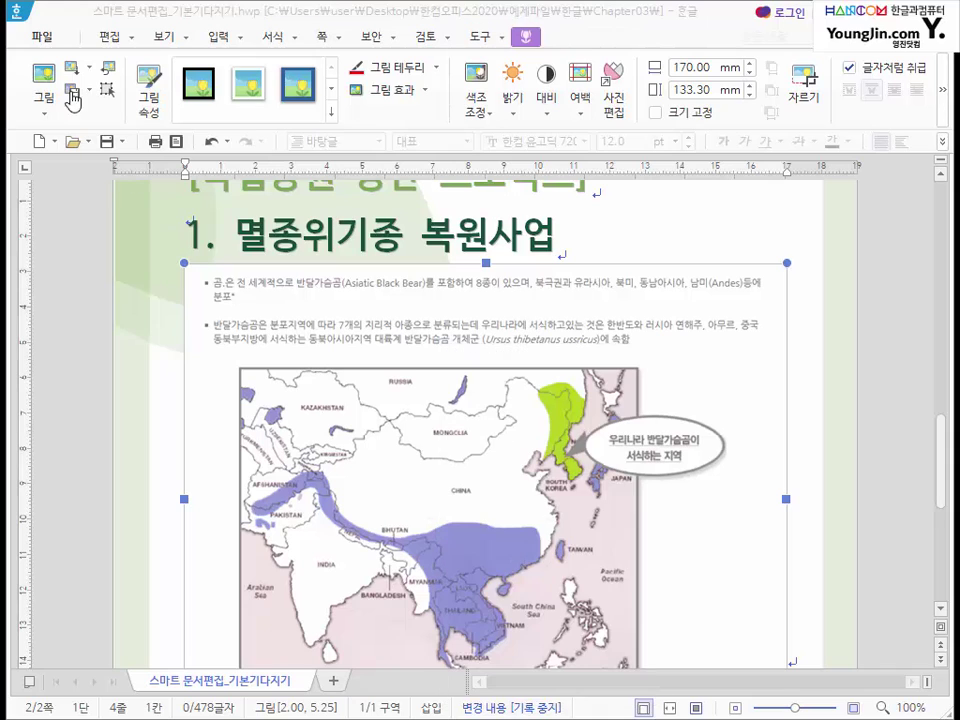
Step: Locate the 그림을 오피스 문서로 변환하기 command among the file commands, and return to the document
{"action": "left_click", "coordinate": [28, 38]}
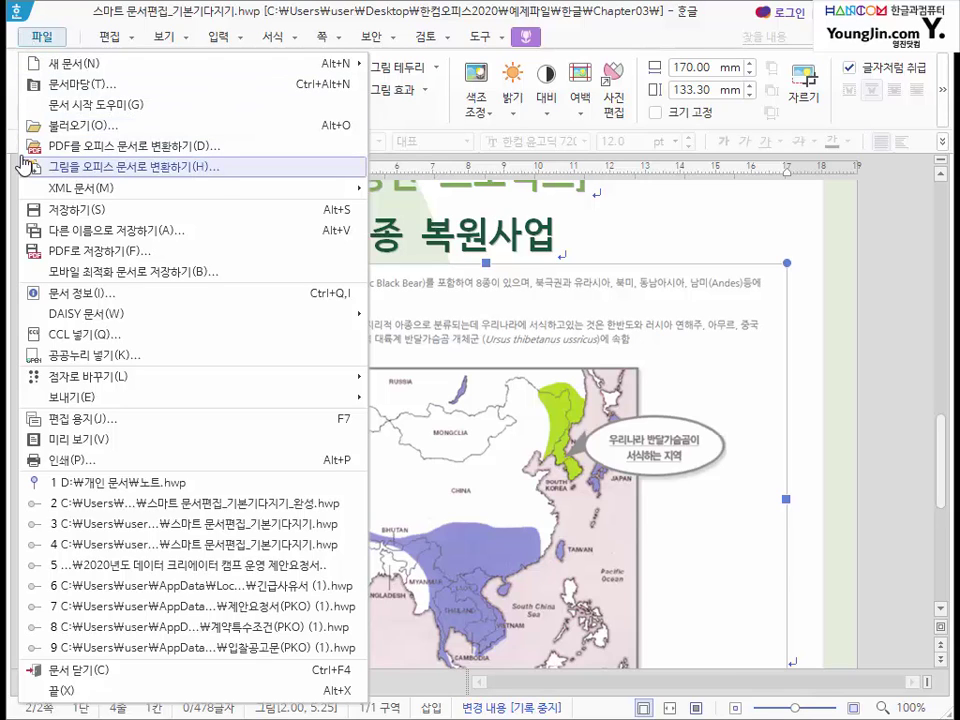
{"action": "left_click_drag", "start_coordinate": [20, 153], "coordinate": [221, 186]}
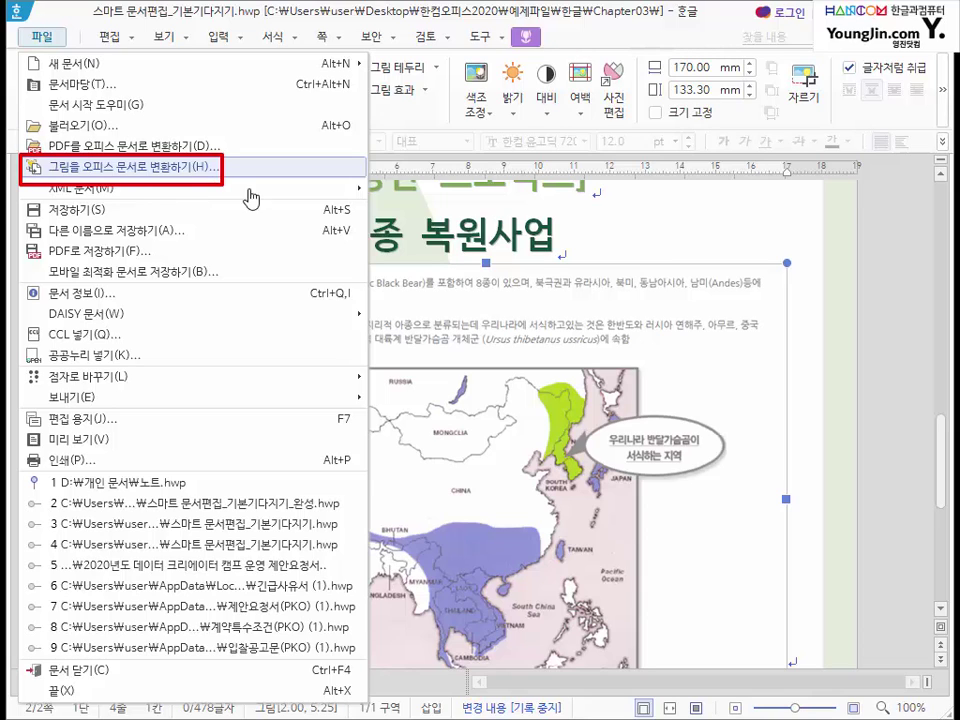
{"action": "left_click", "coordinate": [135, 176]}
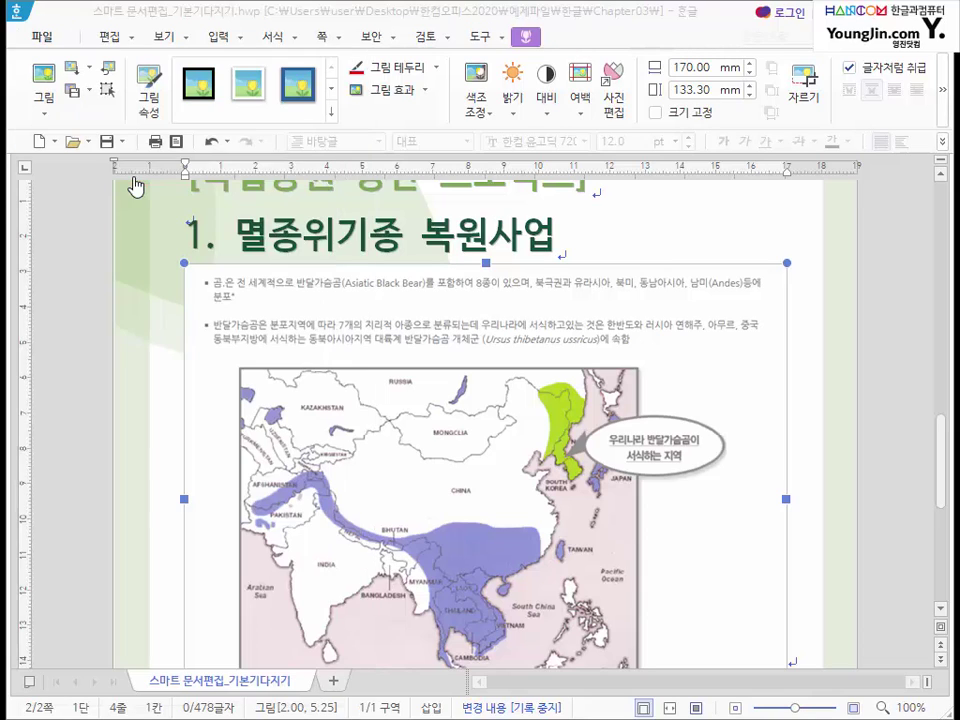
Step: Extract the text from the map picture with 그림에서 글자 가져오기 and paste it into the empty paragraph below the picture
{"action": "right_click", "coordinate": [440, 305]}
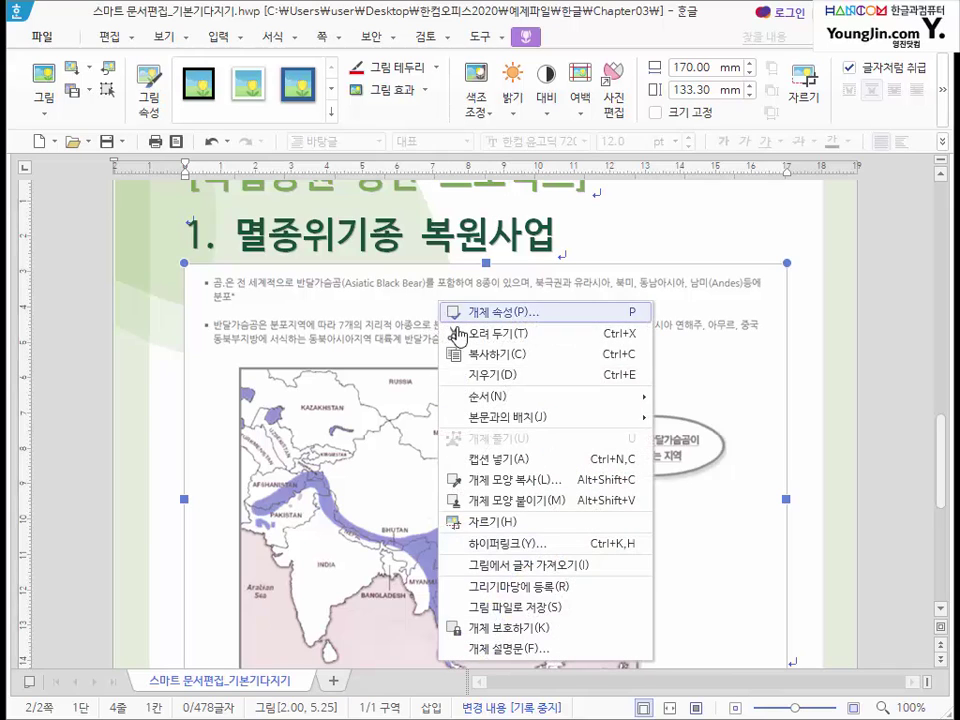
{"action": "left_click", "coordinate": [532, 566]}
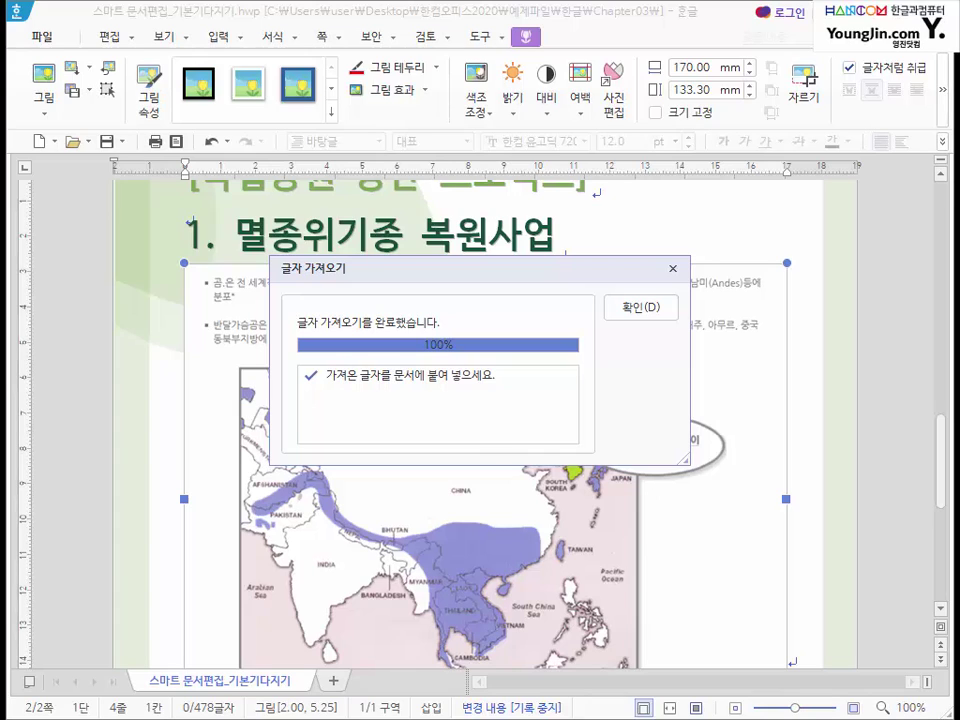
{"action": "left_click", "coordinate": [654, 314]}
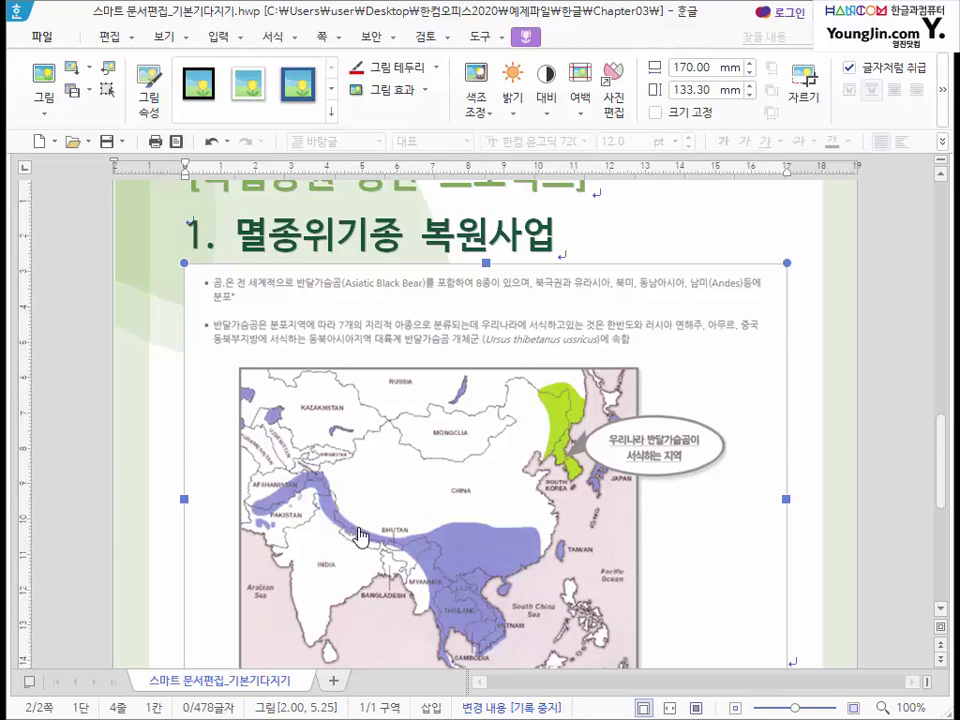
{"action": "scroll", "coordinate": [410, 385], "scroll_direction": "down", "scroll_amount": 3}
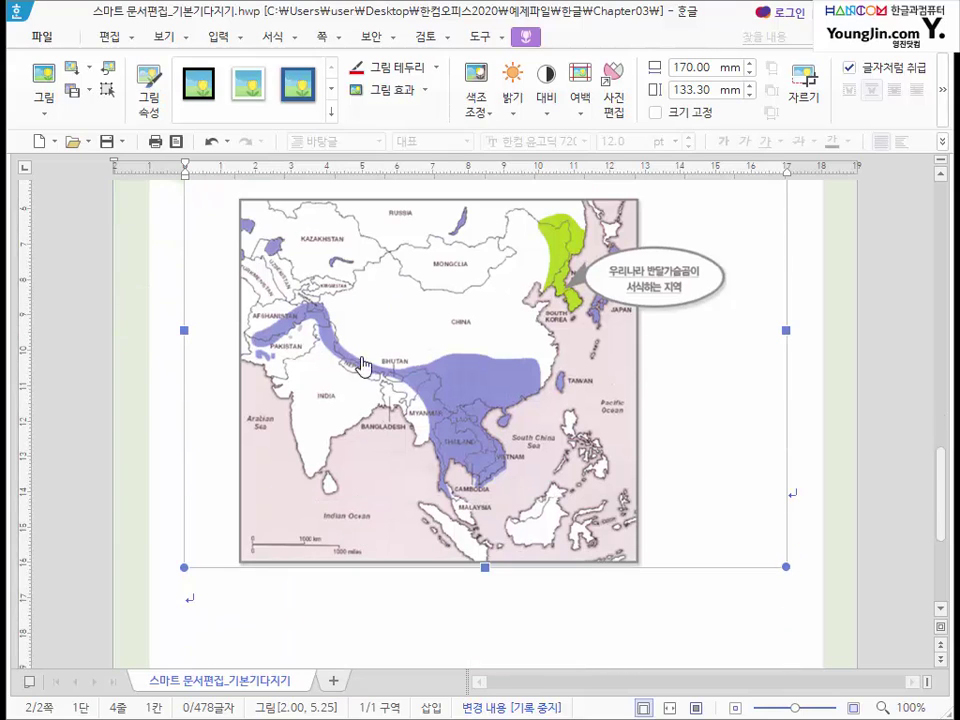
{"action": "left_click", "coordinate": [197, 606]}
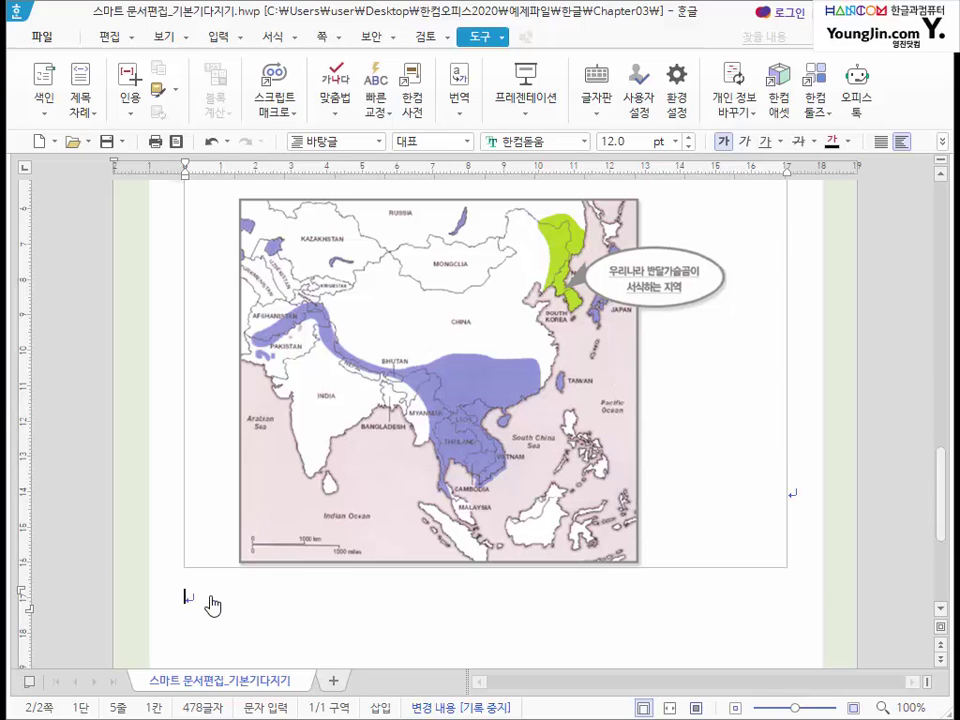
{"action": "key", "text": "ctrl+v"}
Step: Compare the pasted text with the original wording in the picture, especially the English in parentheses on the first line
{"action": "scroll", "coordinate": [257, 418], "scroll_direction": "up", "scroll_amount": 5}
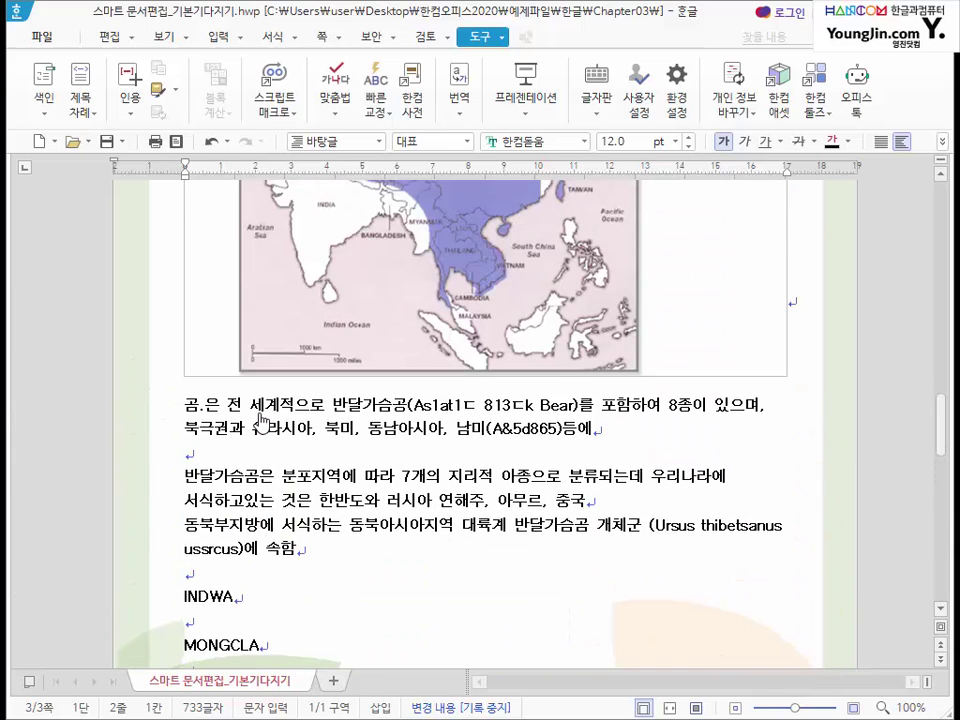
{"action": "left_click_drag", "start_coordinate": [185, 405], "coordinate": [321, 637]}
{"action": "scroll", "coordinate": [321, 637], "scroll_direction": "up", "scroll_amount": 4}
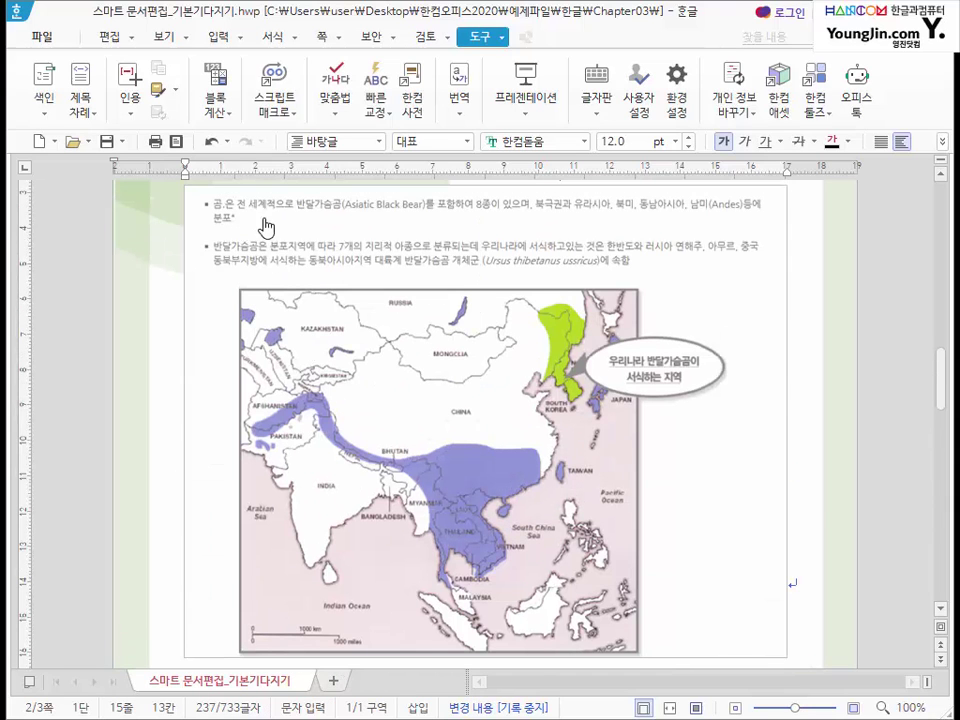
{"action": "scroll", "coordinate": [338, 264], "scroll_direction": "down", "scroll_amount": 4}
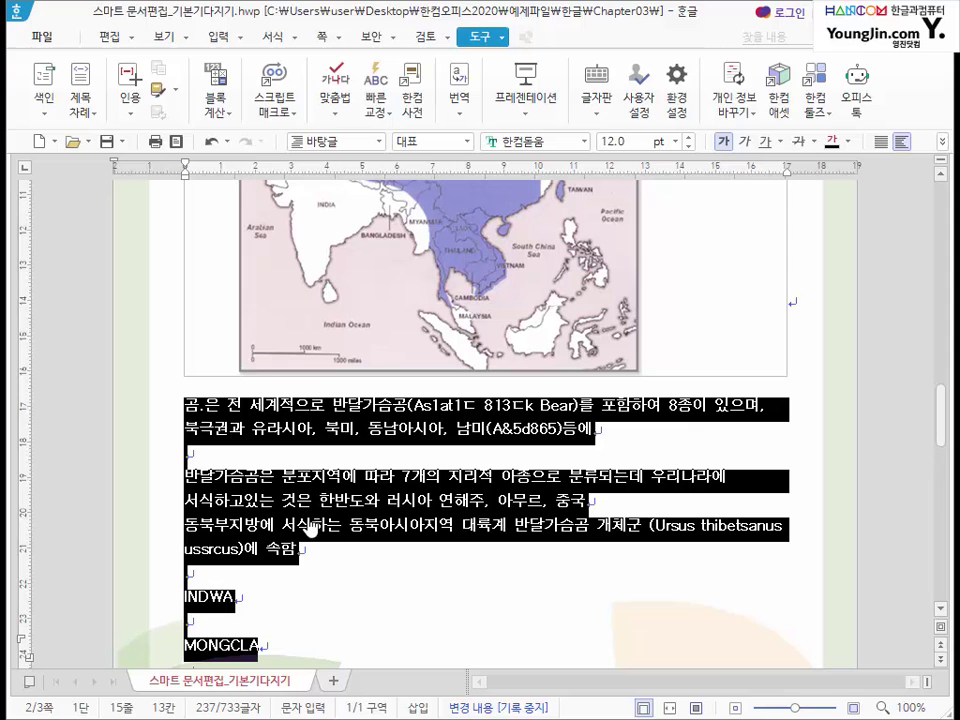
{"action": "scroll", "coordinate": [312, 527], "scroll_direction": "up", "scroll_amount": 4}
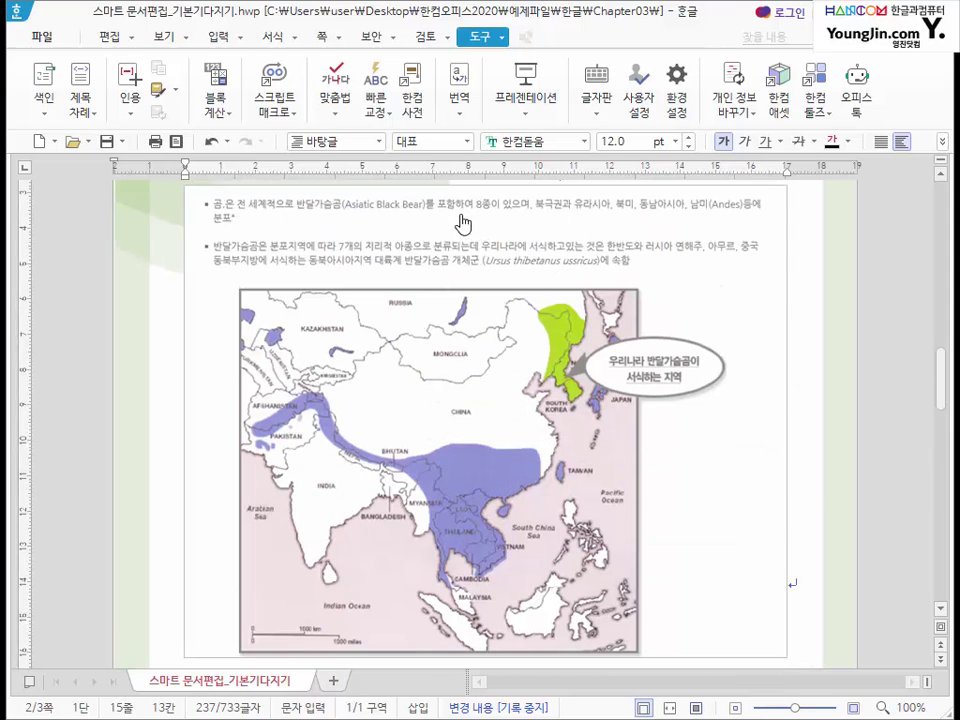
{"action": "scroll", "coordinate": [395, 400], "scroll_direction": "down", "scroll_amount": 4}
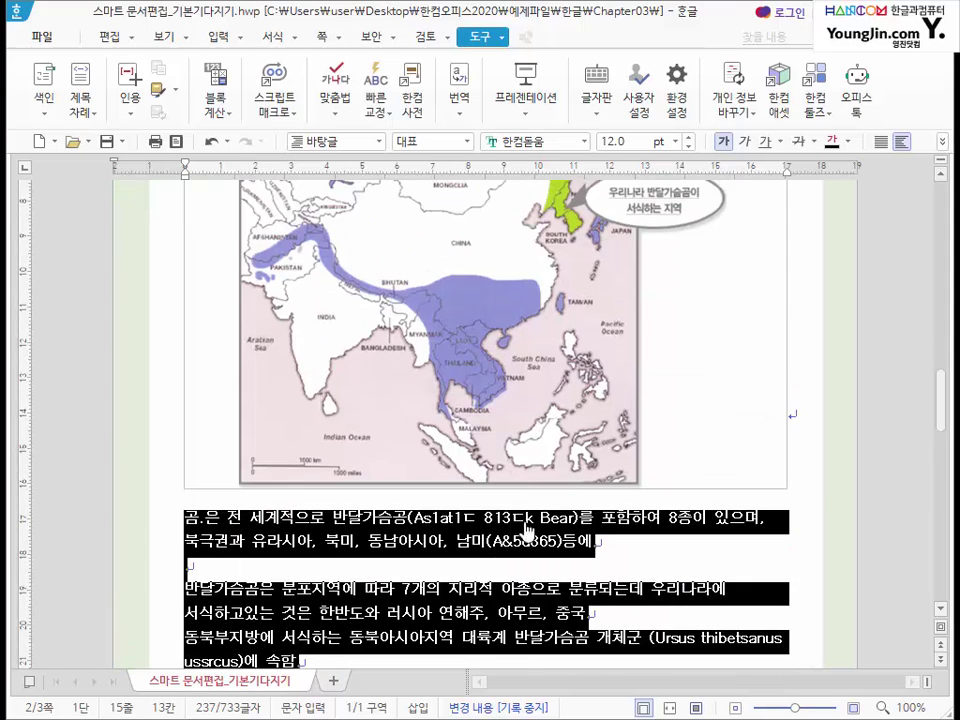
{"action": "left_click", "coordinate": [478, 522]}
{"action": "left_click_drag", "start_coordinate": [422, 521], "coordinate": [556, 521]}
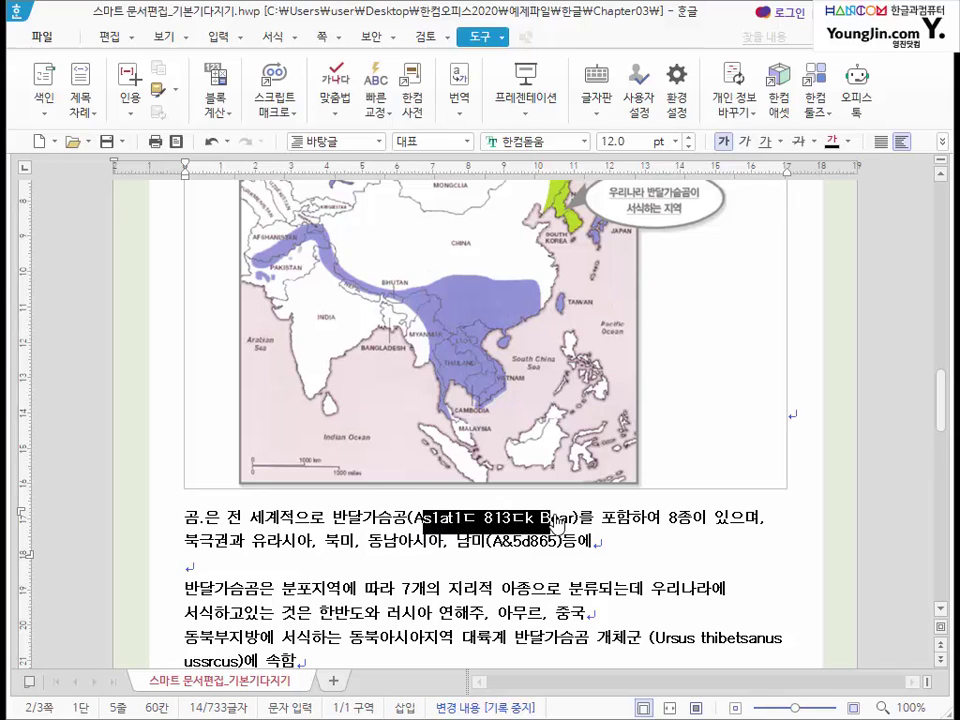
{"action": "key", "text": "Escape"}
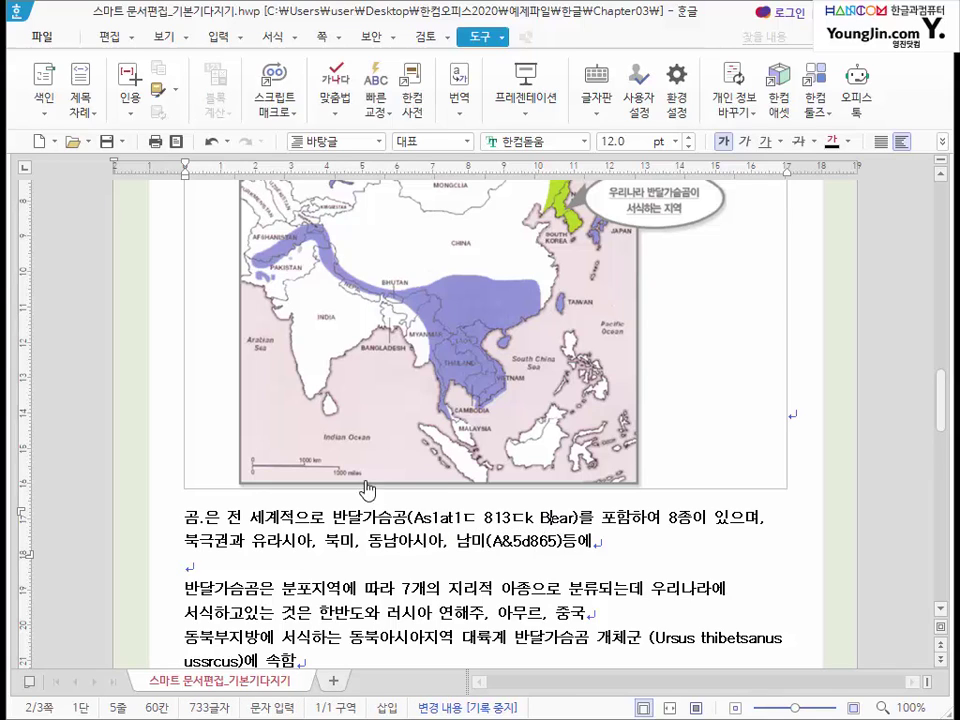
Step: Delete the map picture and the empty line above the pasted text
{"action": "left_click", "coordinate": [420, 309]}
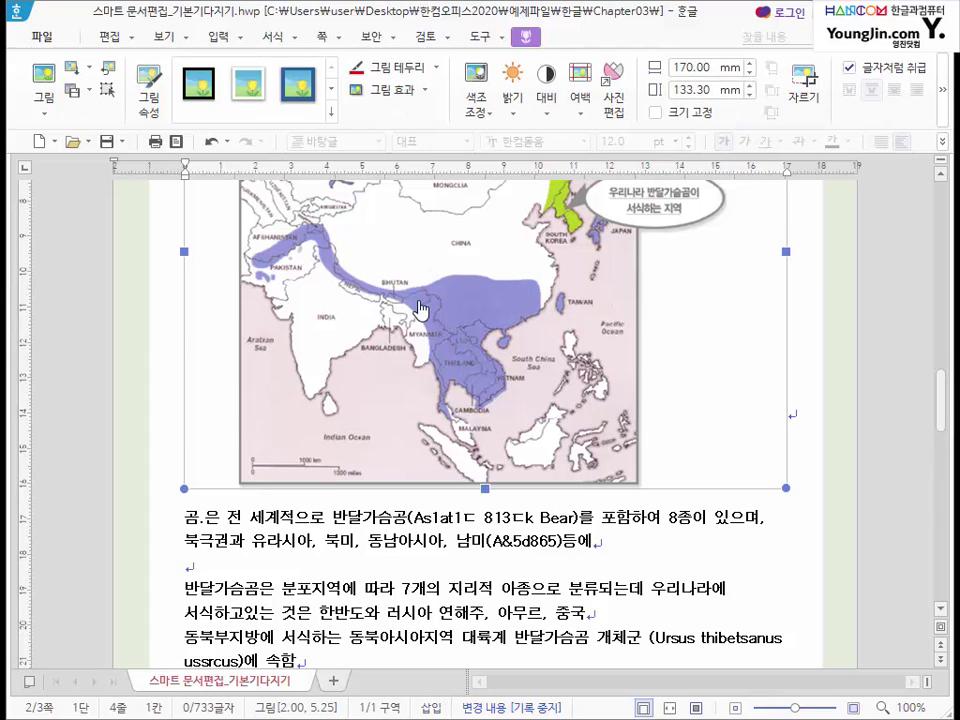
{"action": "key", "text": "Delete"}
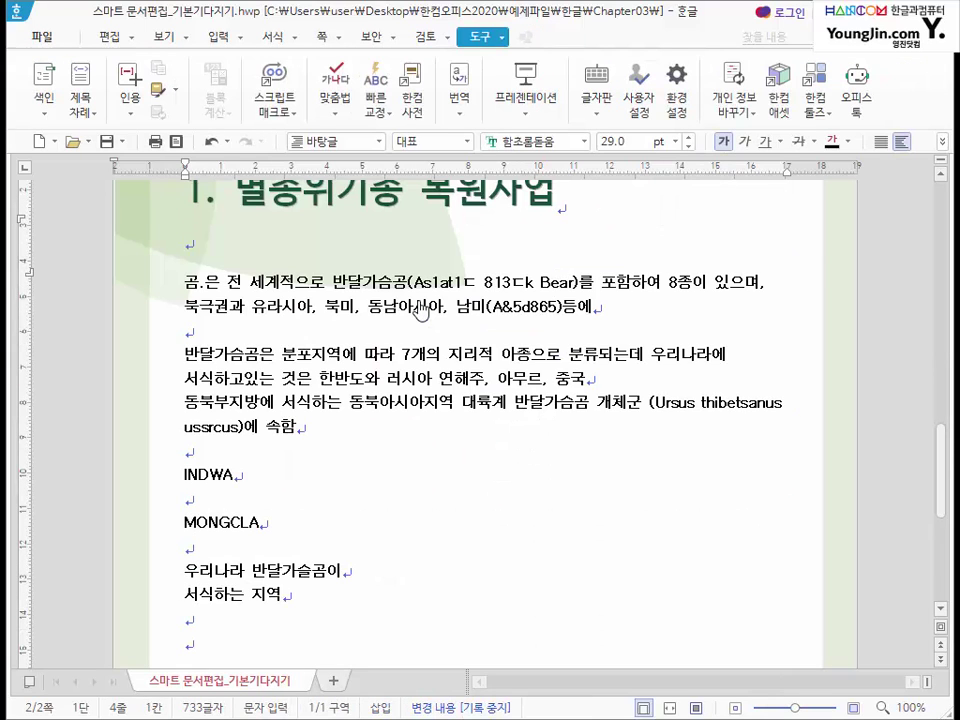
{"action": "key", "text": "Delete"}
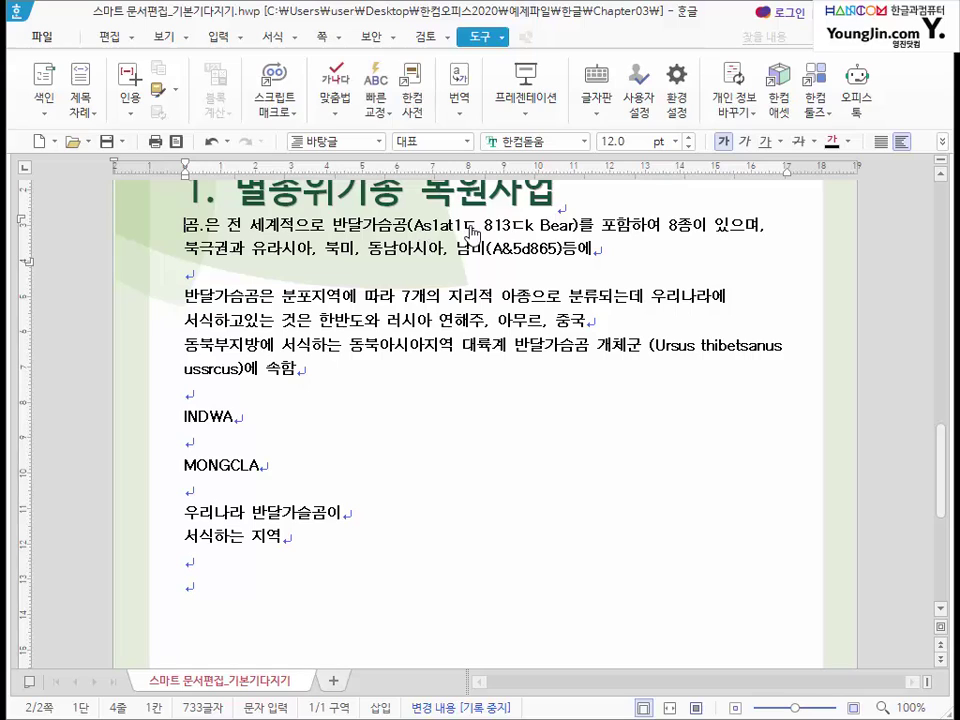
Step: Delete the misrecognized English inside the parentheses after "반달가슴공" in the first line of the pasted text
{"action": "left_click_drag", "start_coordinate": [421, 226], "coordinate": [570, 226]}
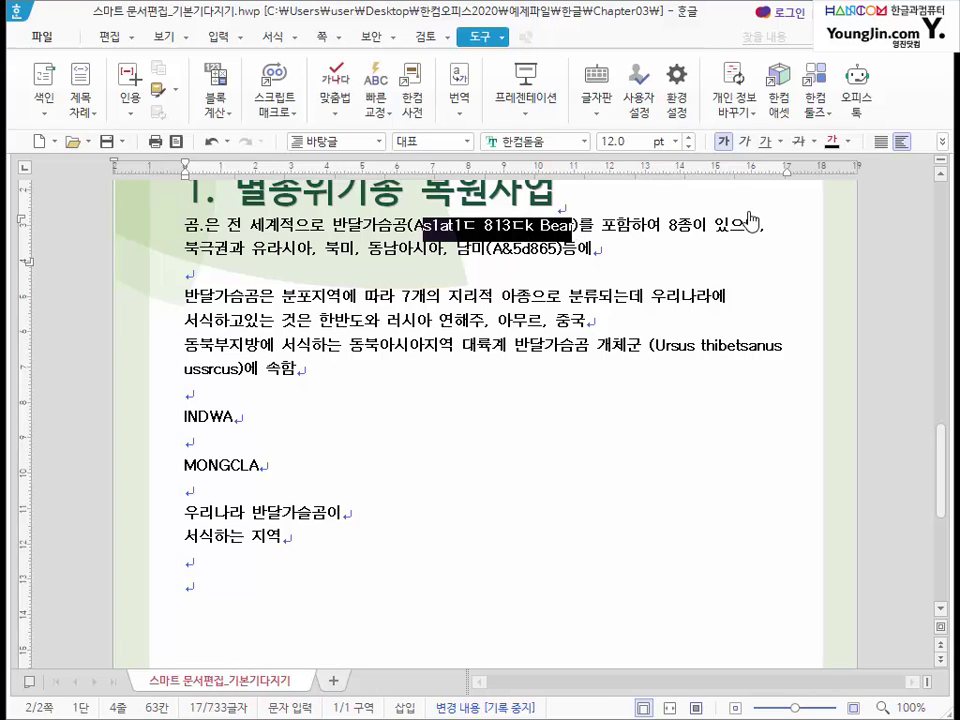
{"action": "key", "text": "Delete"}
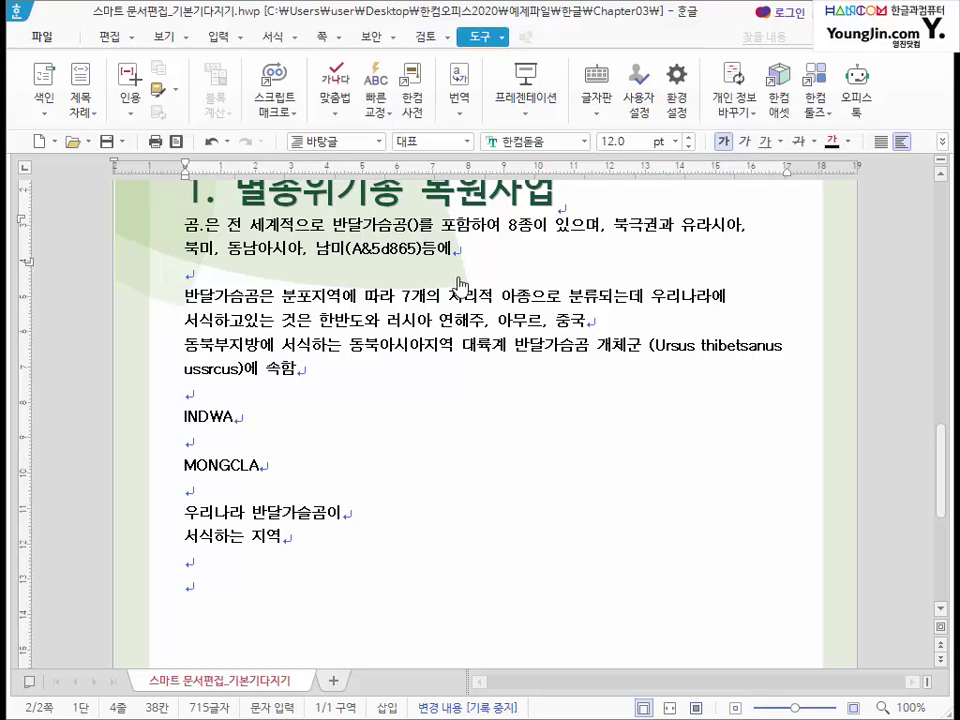
{"action": "left_click_drag", "start_coordinate": [215, 235], "coordinate": [443, 529]}
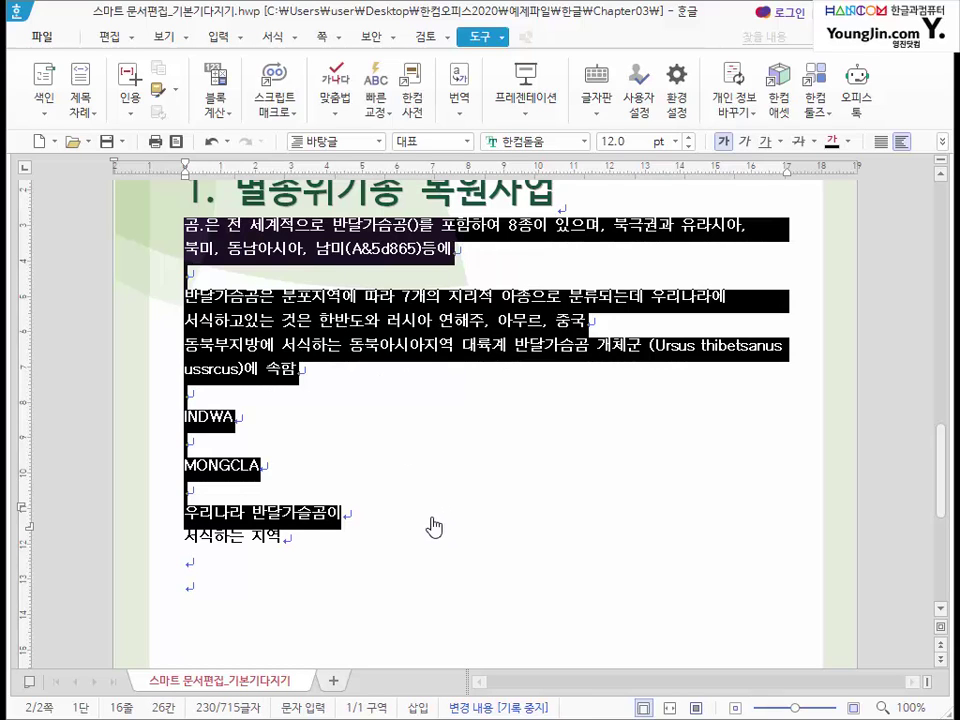
{"action": "left_click", "coordinate": [281, 542]}
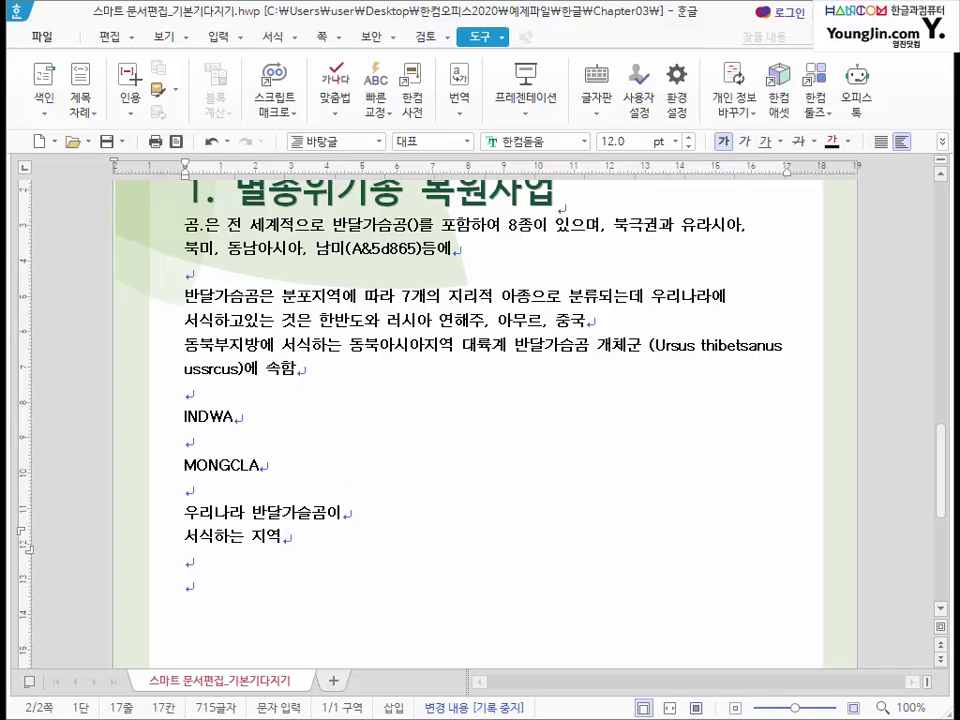
Step: Look up "반달" in 민중국어사전 from the second paragraph of the pasted text, and again from its first line
{"action": "key", "text": "Hangul"}
{"action": "left_click_drag", "start_coordinate": [331, 226], "coordinate": [377, 237]}
{"action": "mouse_move", "coordinate": [214, 303]}
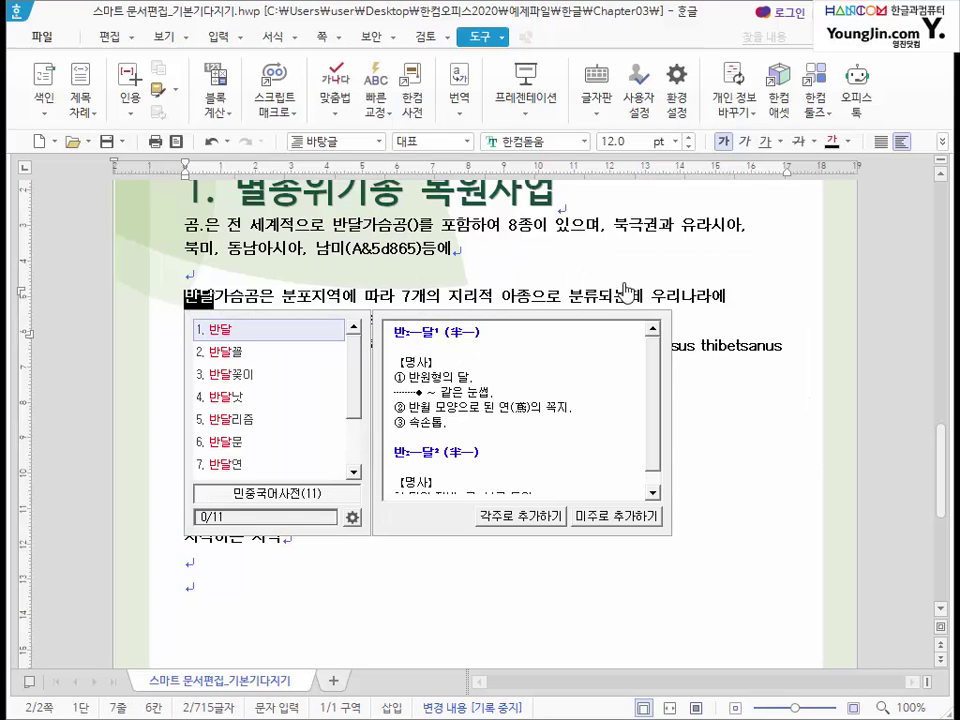
{"action": "left_click", "coordinate": [625, 285]}
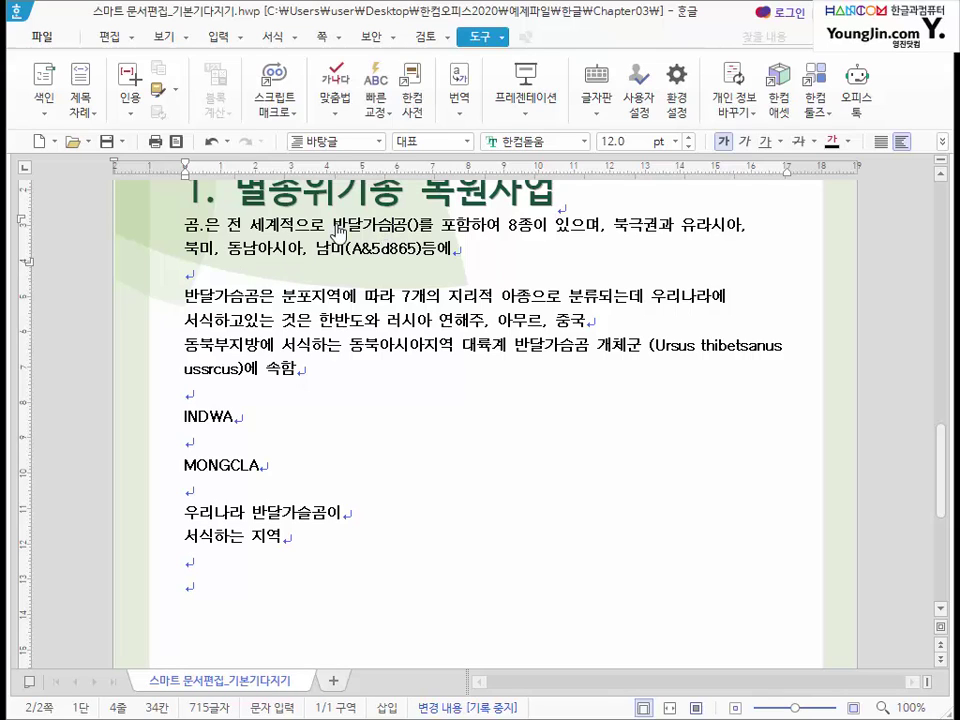
{"action": "left_click_drag", "start_coordinate": [332, 226], "coordinate": [360, 231]}
{"action": "key", "text": "F12"}
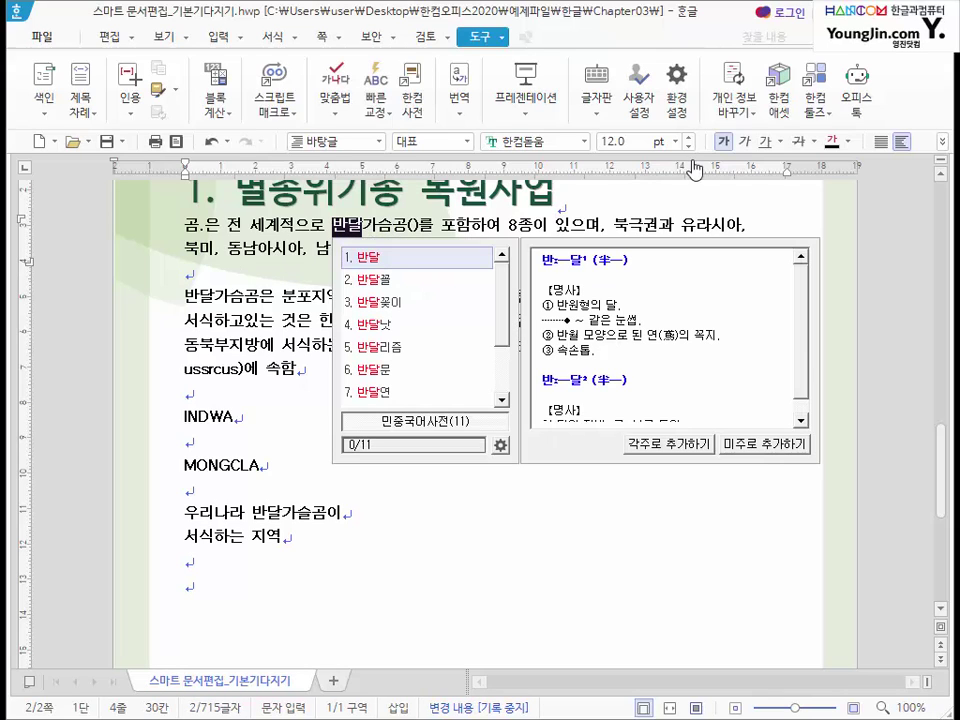
Step: Look up "반달" from the first line of the pasted text once more and close the dictionary results
{"action": "left_click", "coordinate": [370, 214]}
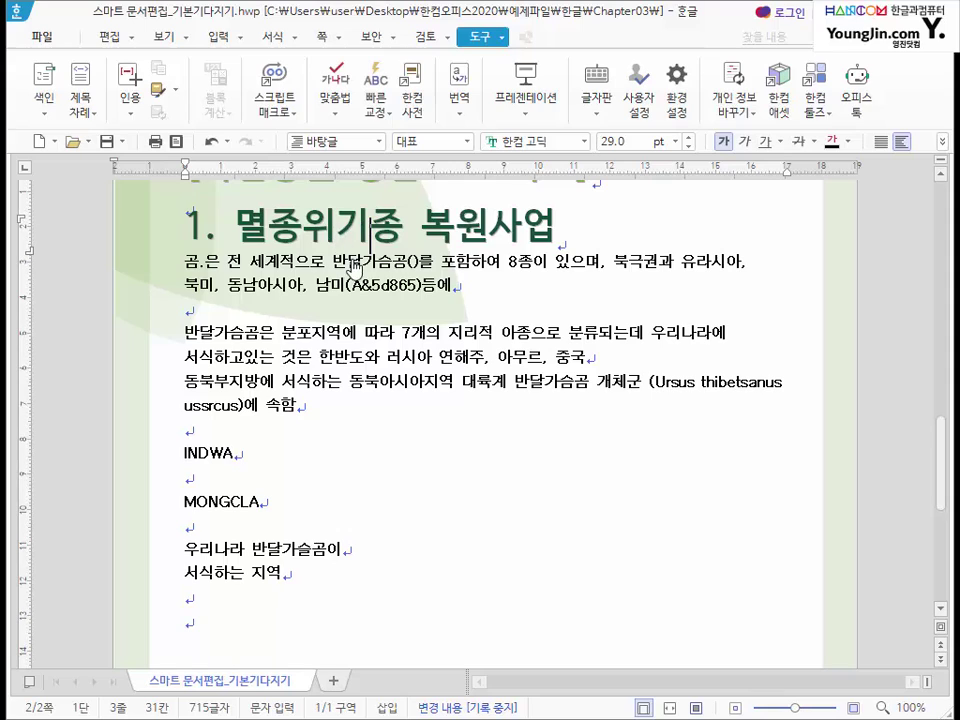
{"action": "left_click_drag", "start_coordinate": [335, 267], "coordinate": [358, 269]}
{"action": "key", "text": "F12"}
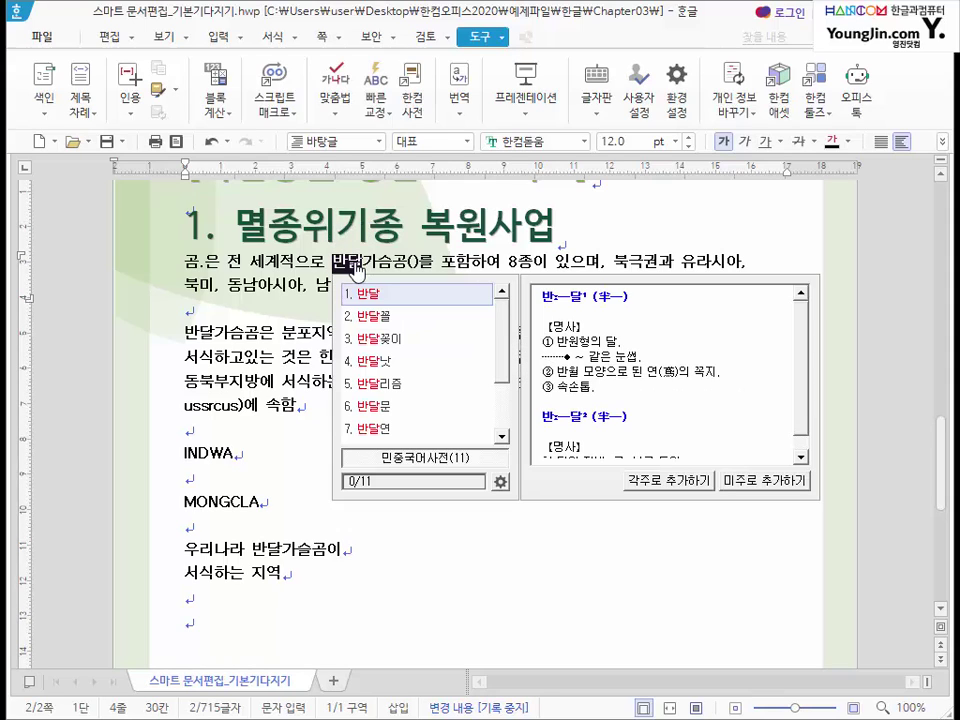
{"action": "key", "text": "Escape"}
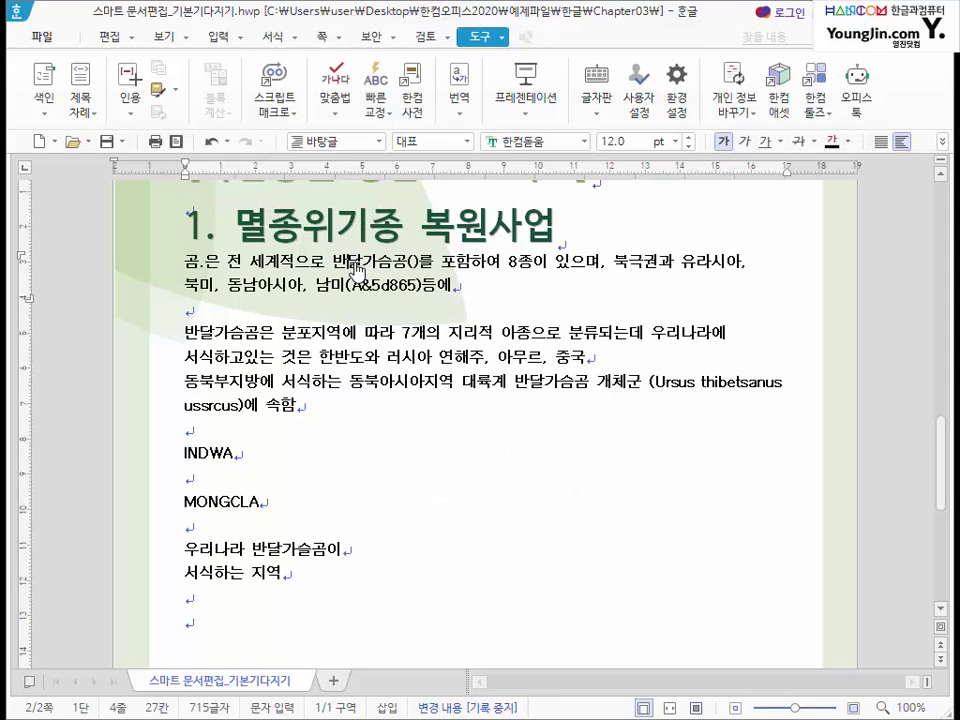
Step: Set up a Find and Replace with "반달" as both the search text and the replacement text
{"action": "key", "text": "ctrl+h"}
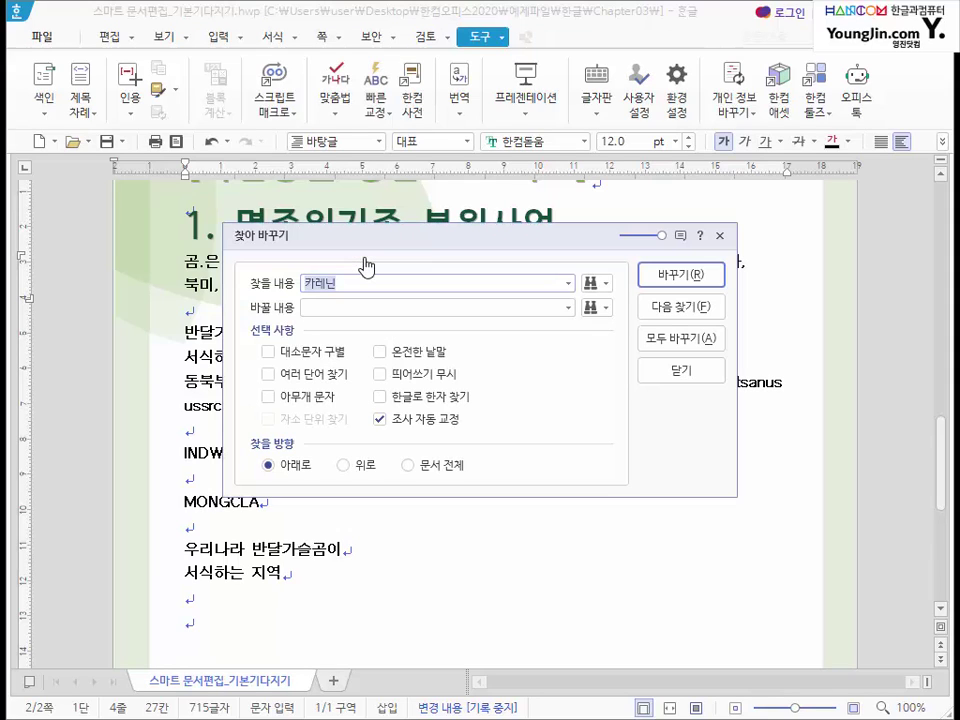
{"action": "type", "text": "반달"}
{"action": "key", "text": "Tab"}
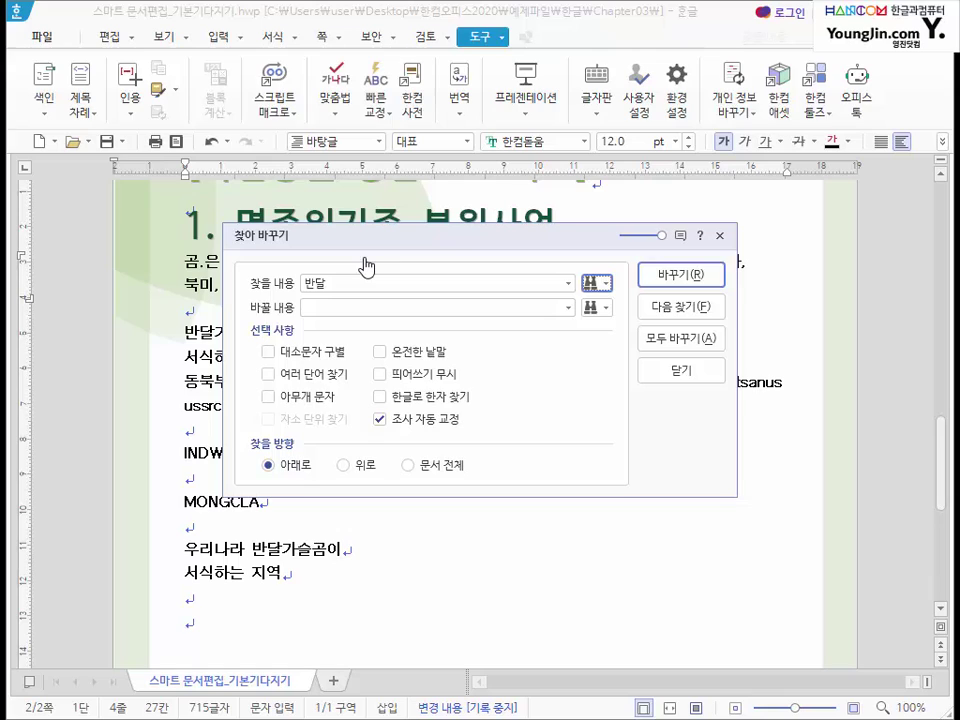
{"action": "key", "text": "Tab"}
{"action": "type", "text": "반달"}
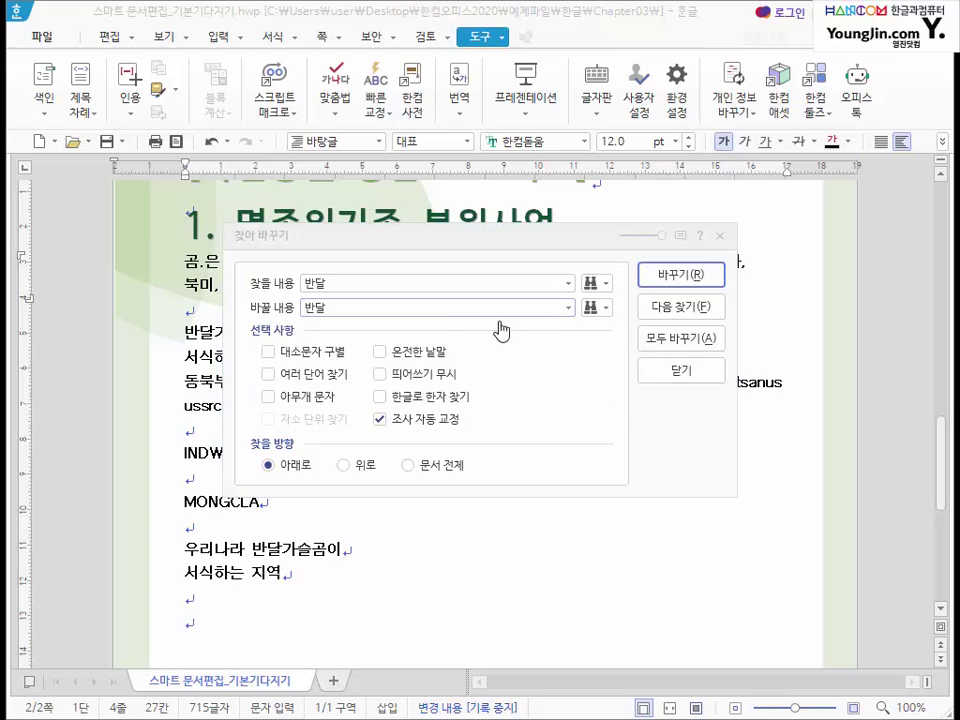
Step: Give the replacement text a character format with a yellow background fill color (면 색)
{"action": "left_click", "coordinate": [605, 310]}
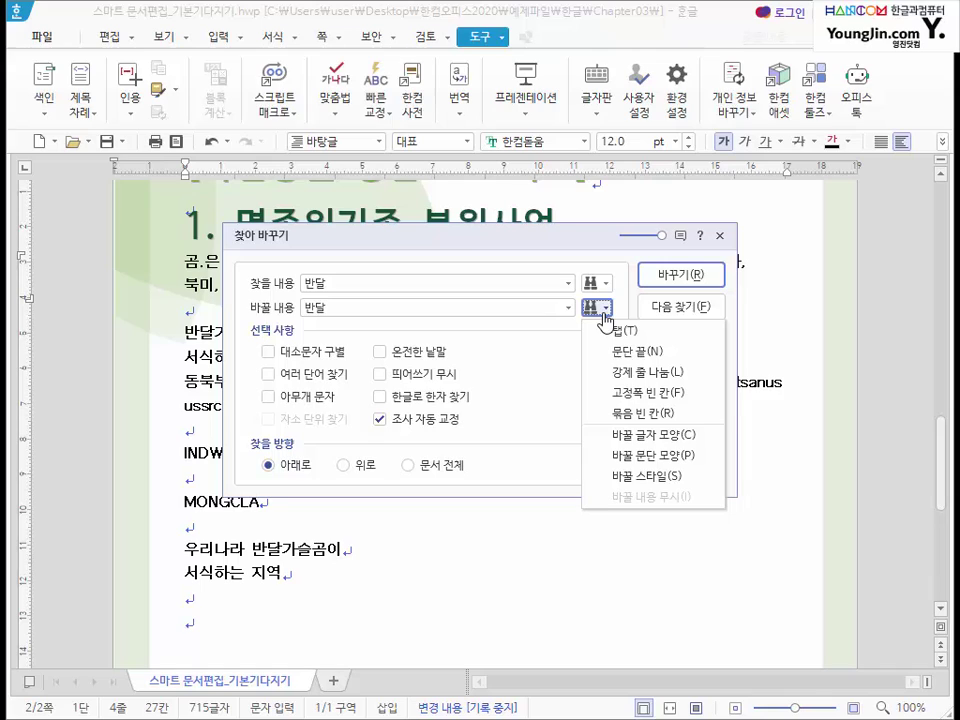
{"action": "left_click", "coordinate": [632, 437]}
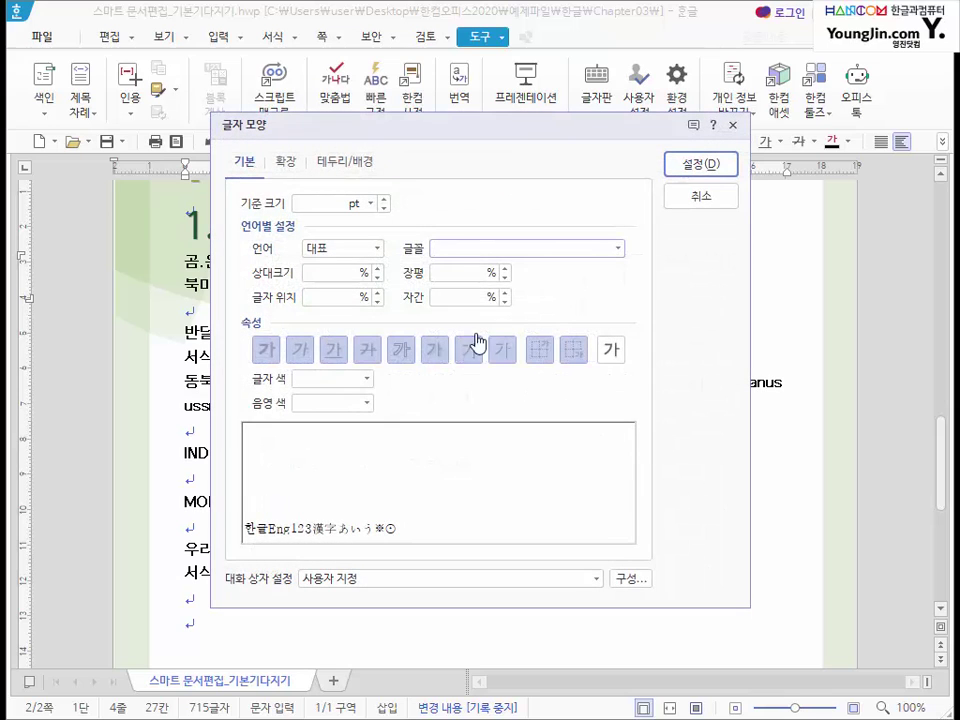
{"action": "left_click", "coordinate": [358, 164]}
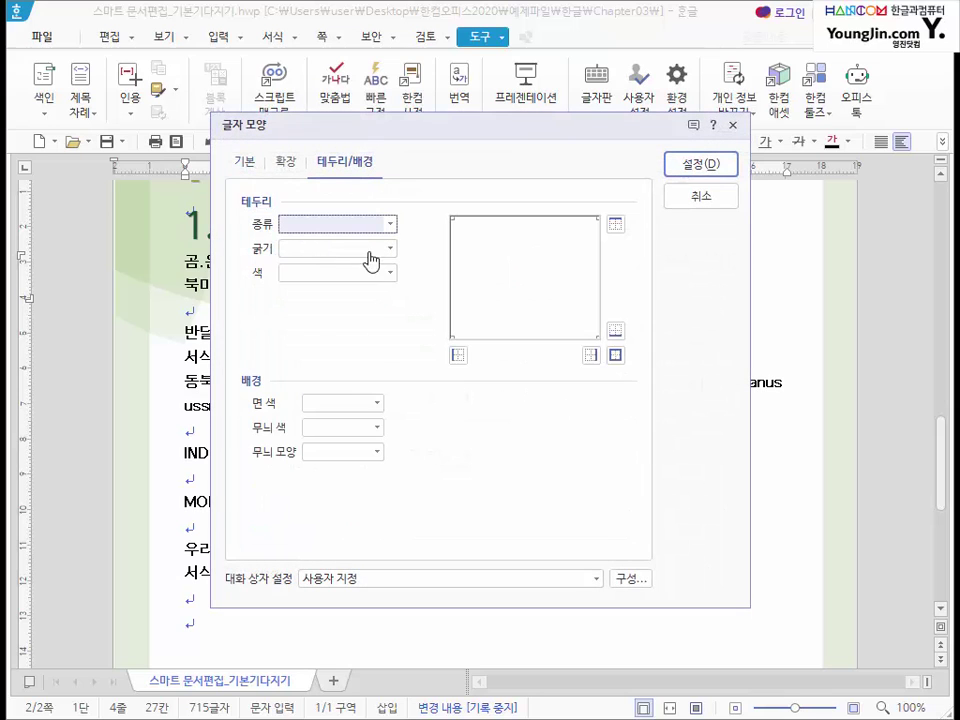
{"action": "left_click", "coordinate": [331, 404]}
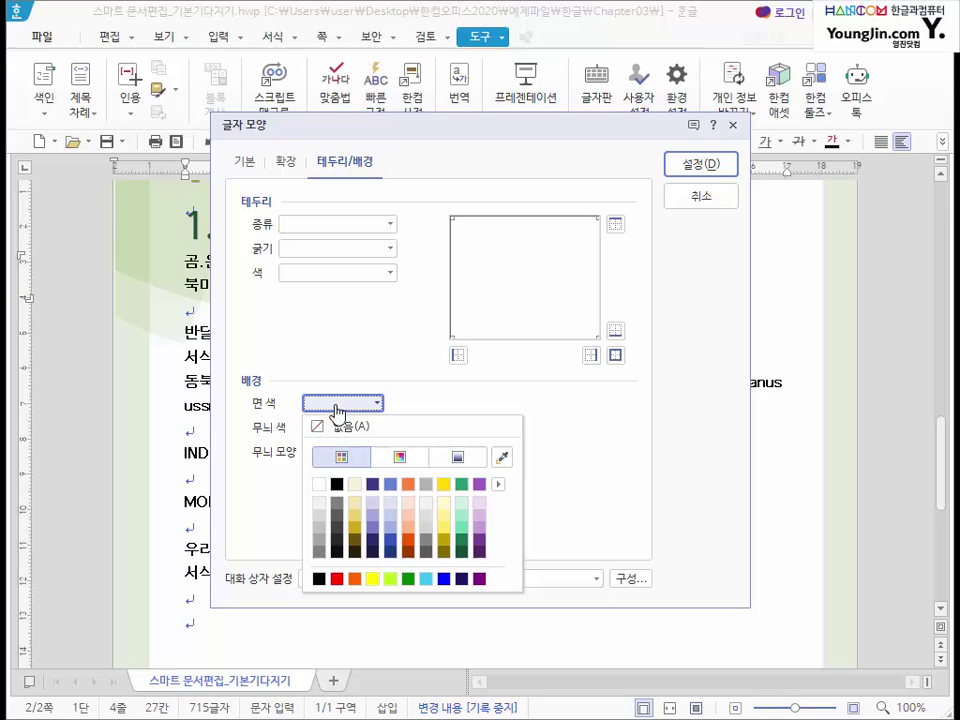
{"action": "left_click", "coordinate": [372, 578]}
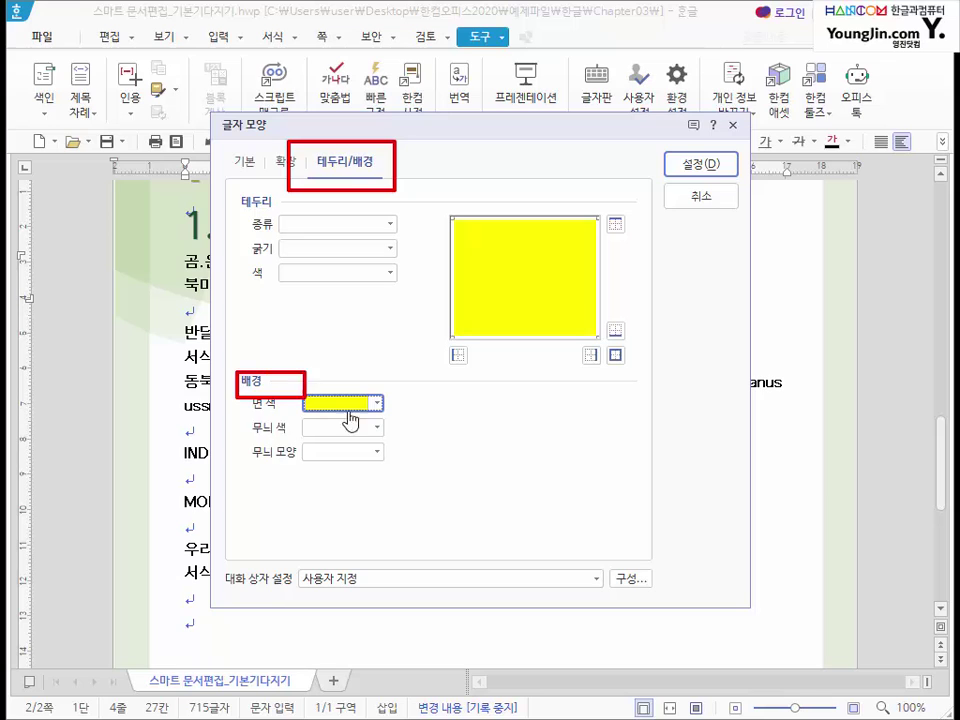
{"action": "left_click", "coordinate": [718, 176]}
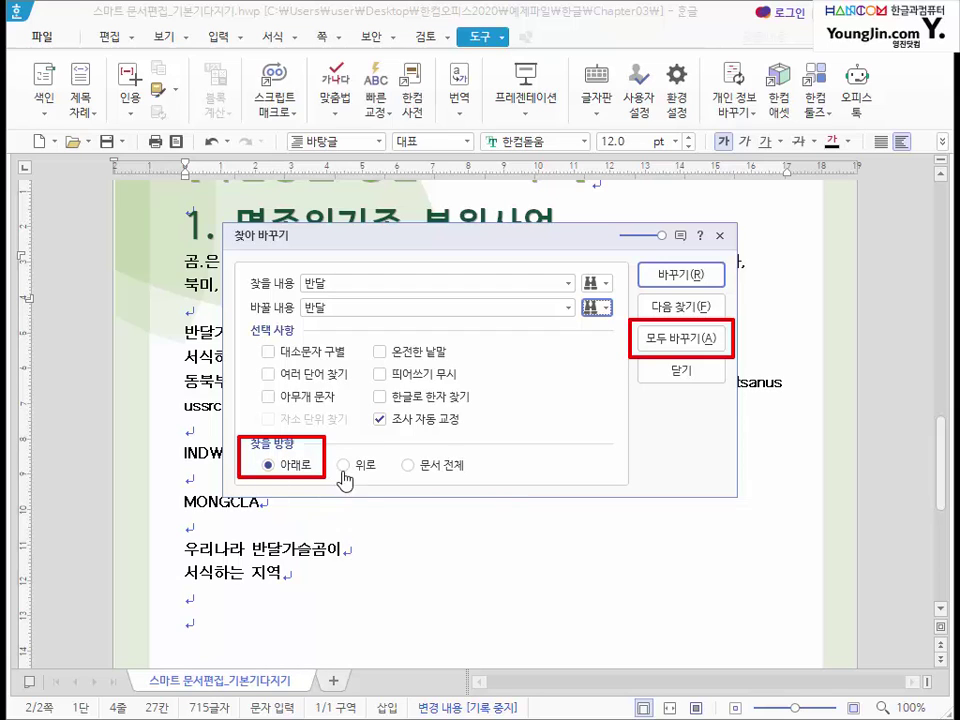
Step: Replace every "반달" downward and continue from the document's beginning, close Find and Replace, and check the formatted words in the pasted text
{"action": "left_click", "coordinate": [686, 354]}
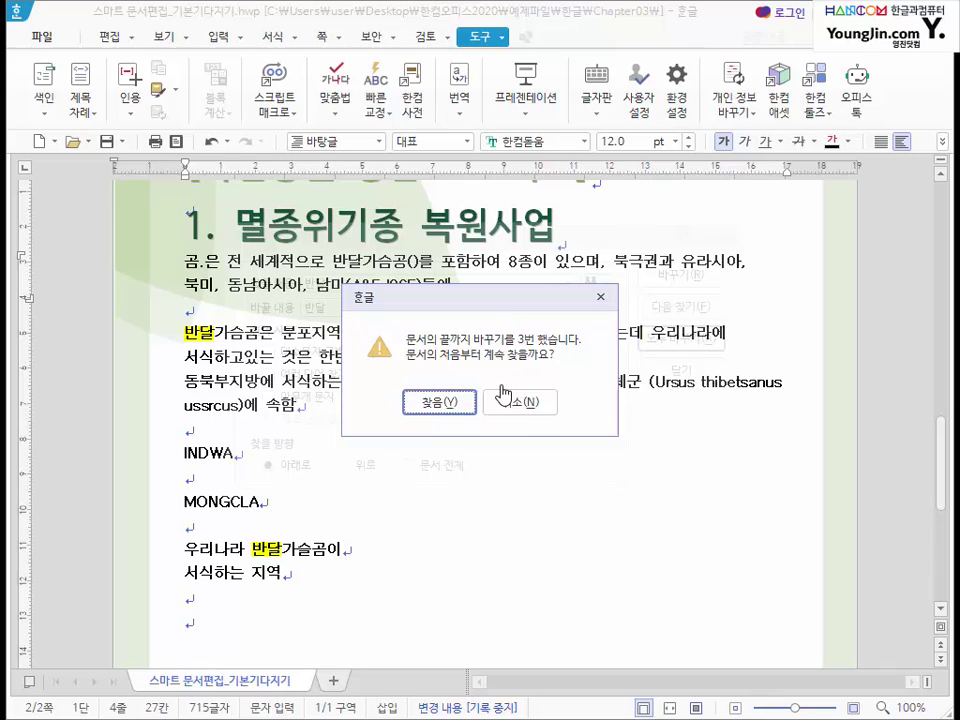
{"action": "left_click", "coordinate": [440, 402]}
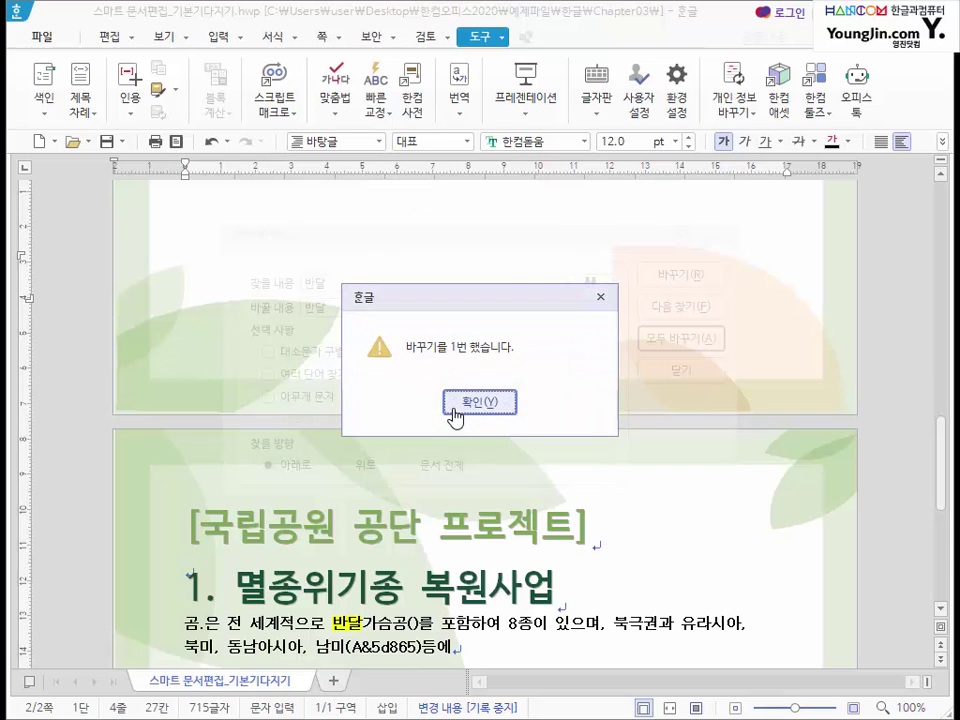
{"action": "left_click", "coordinate": [452, 405]}
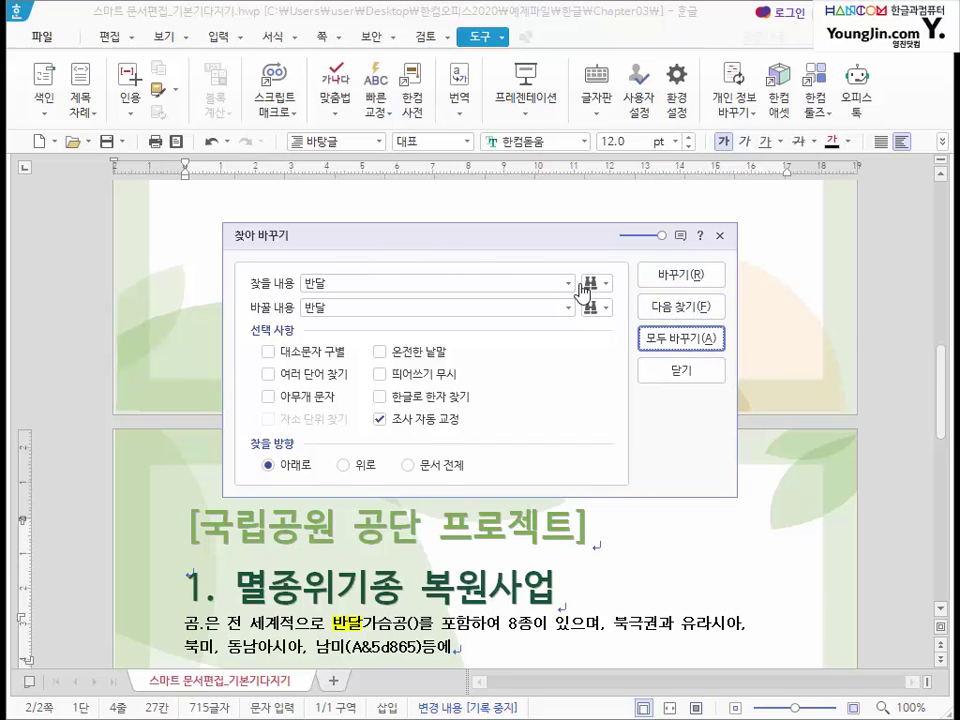
{"action": "left_click", "coordinate": [683, 373]}
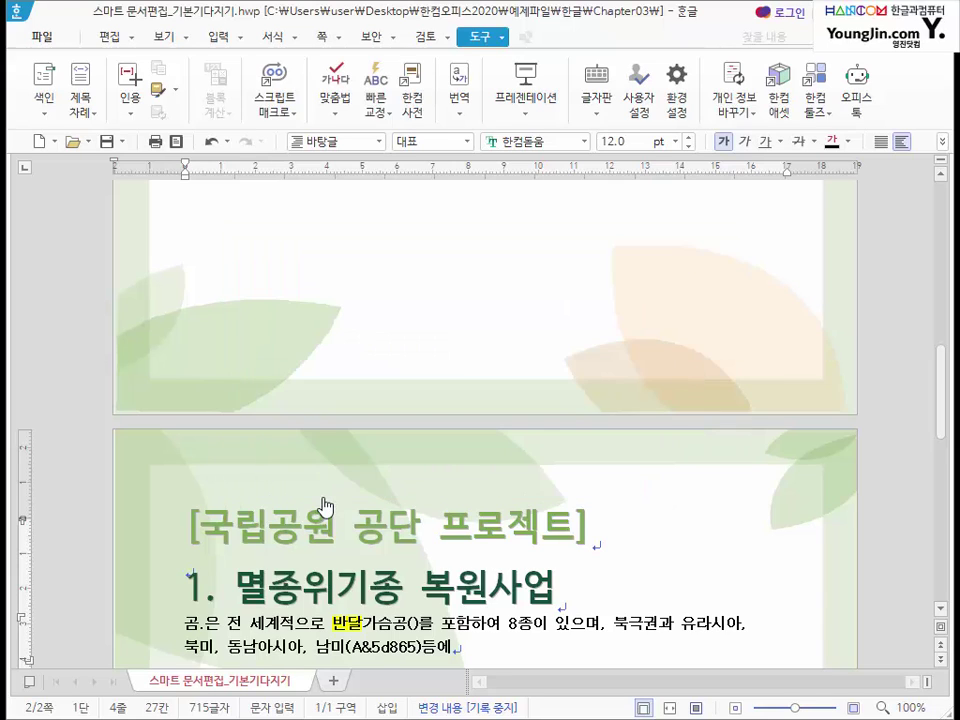
{"action": "scroll", "coordinate": [332, 480], "scroll_direction": "down", "scroll_amount": 6}
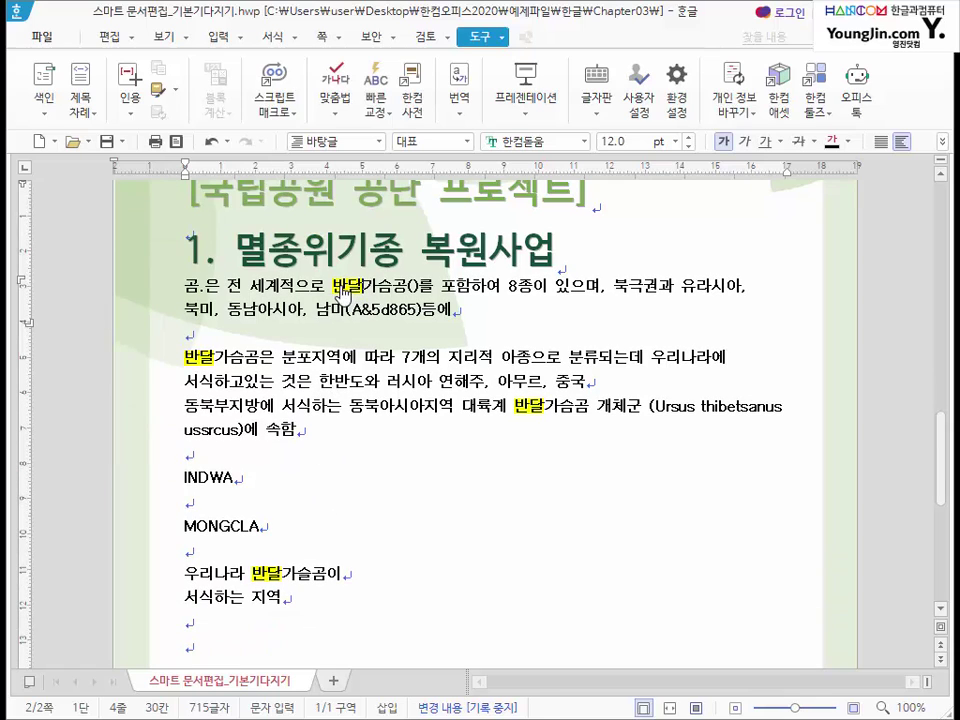
{"action": "left_click_drag", "start_coordinate": [338, 287], "coordinate": [359, 286]}
{"action": "left_click", "coordinate": [198, 360]}
{"action": "left_click", "coordinate": [558, 417]}
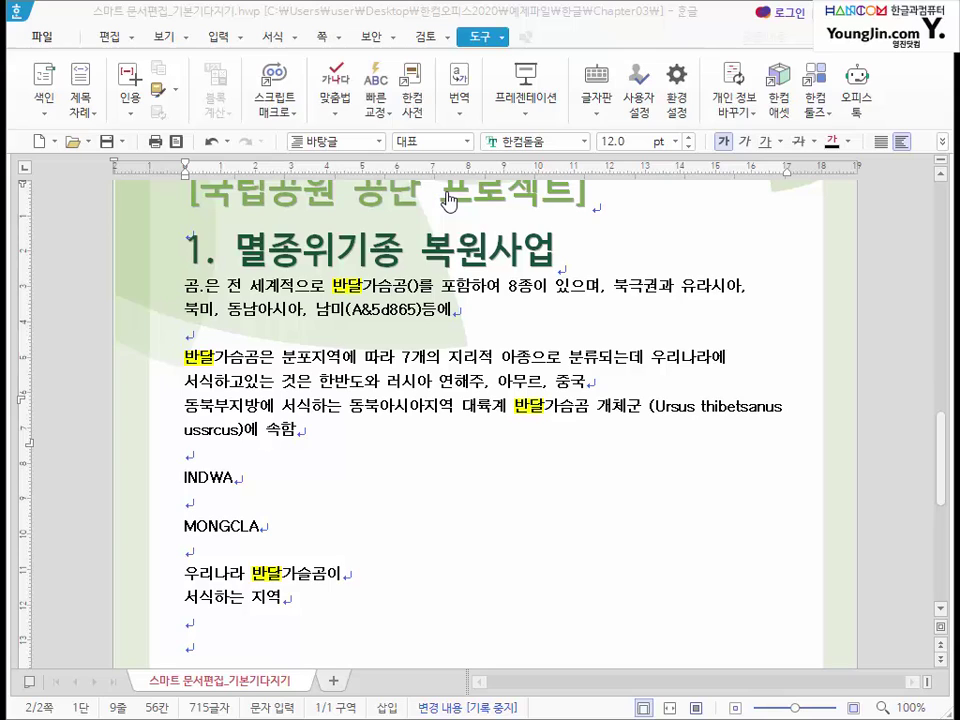
Step: Open Find and Replace (찾아 바꾸기) from the editing commands and leave it without replacing anything
{"action": "left_click", "coordinate": [110, 45]}
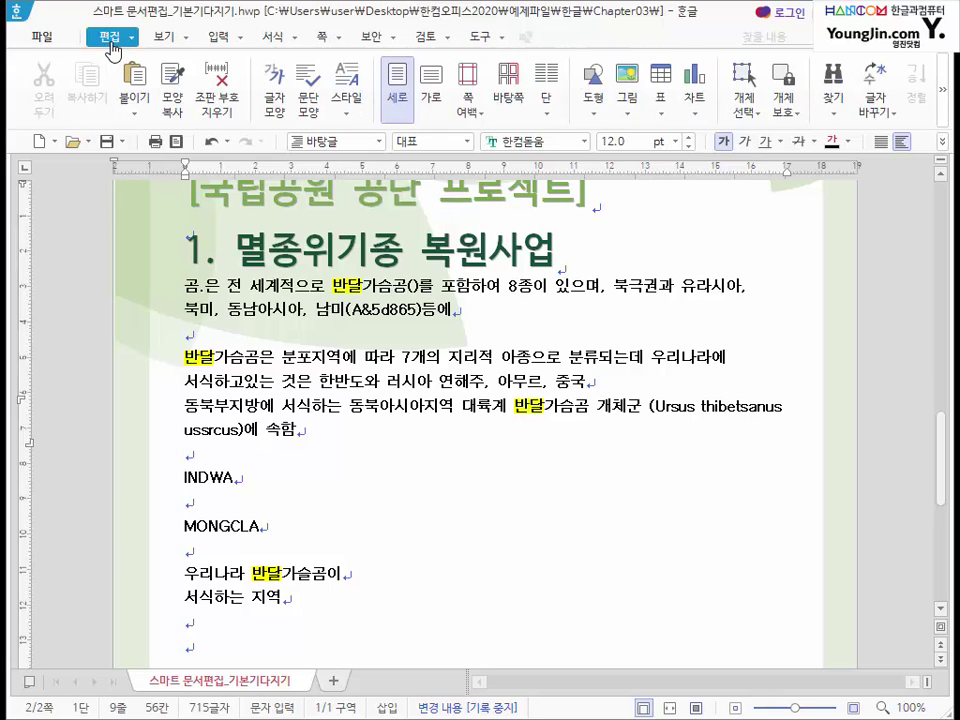
{"action": "left_click", "coordinate": [832, 110]}
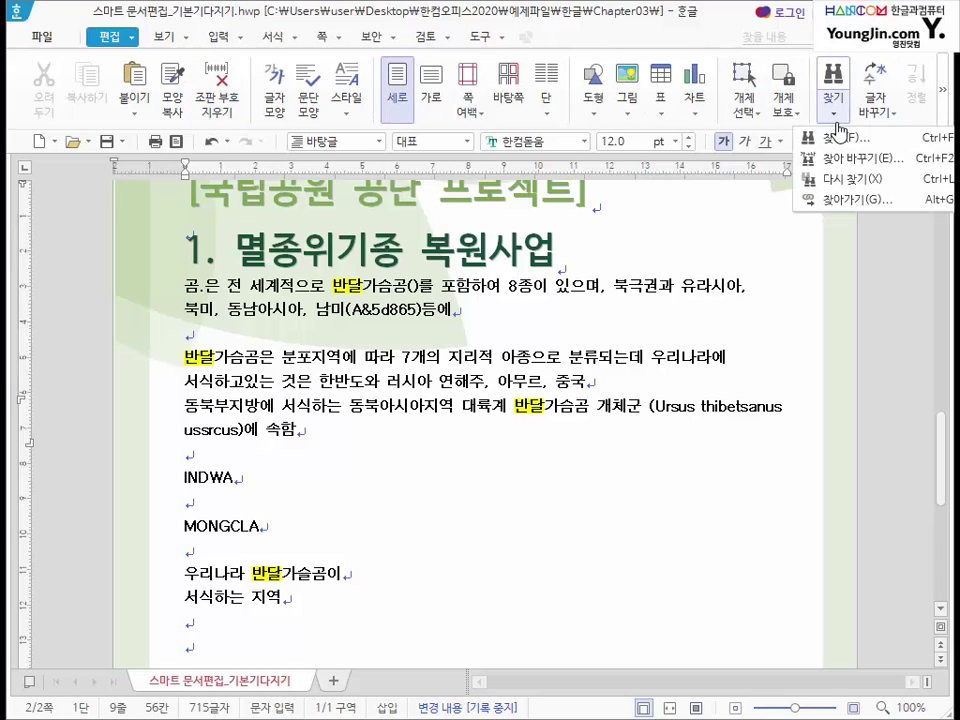
{"action": "left_click", "coordinate": [837, 160]}
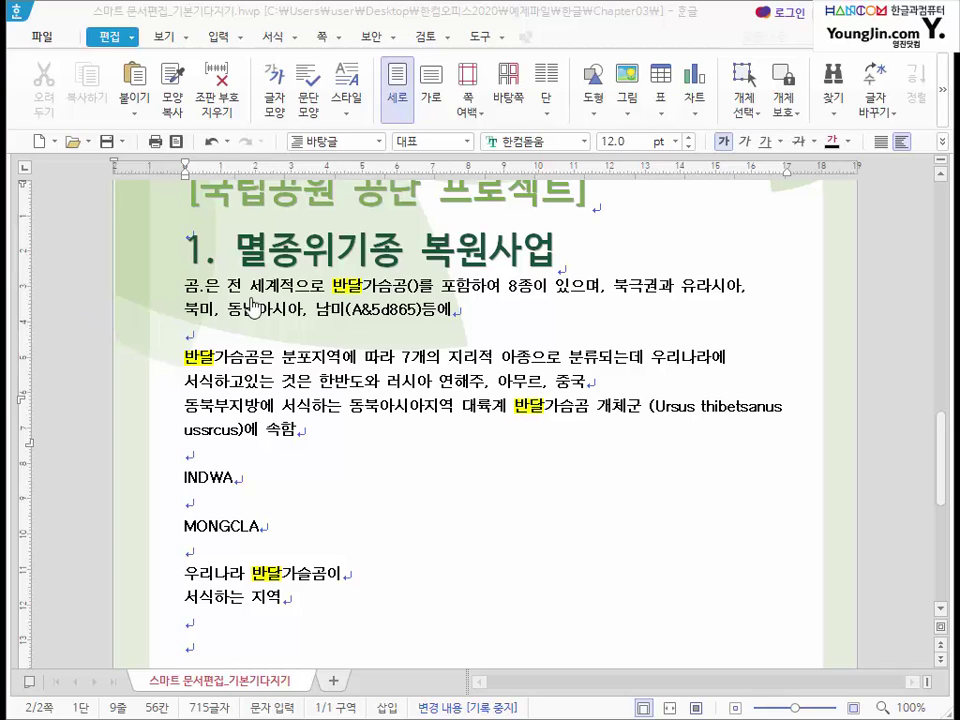
{"action": "left_click", "coordinate": [294, 299]}
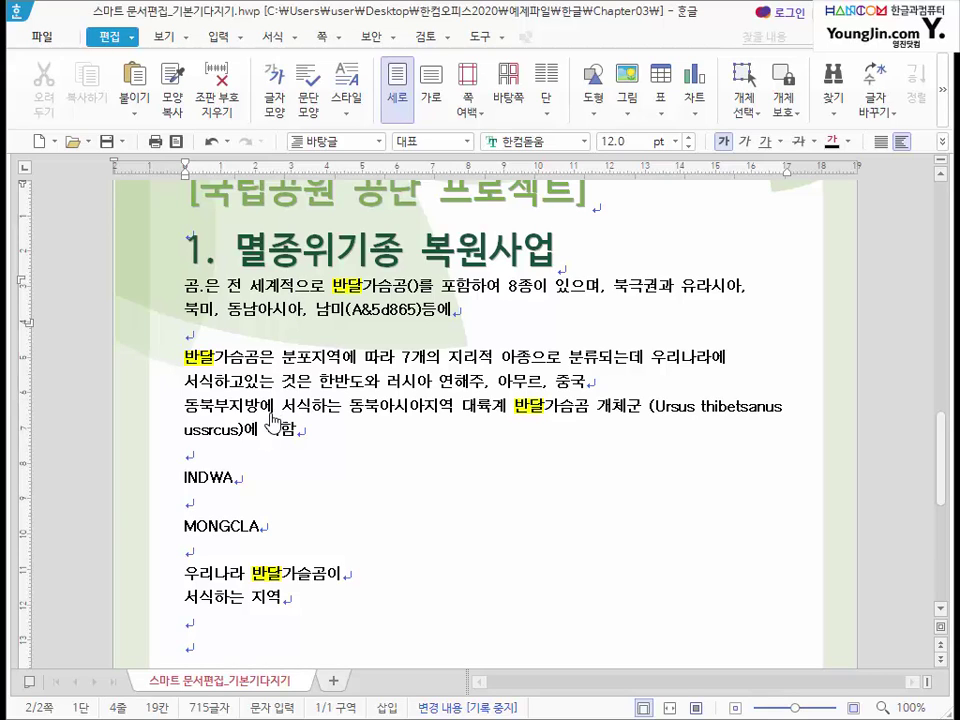
Step: Select "멸종위기종 복원사업" in the heading, request a translation of the selection, and bring up the translation language settings
{"action": "scroll", "coordinate": [275, 410], "scroll_direction": "up", "scroll_amount": 3}
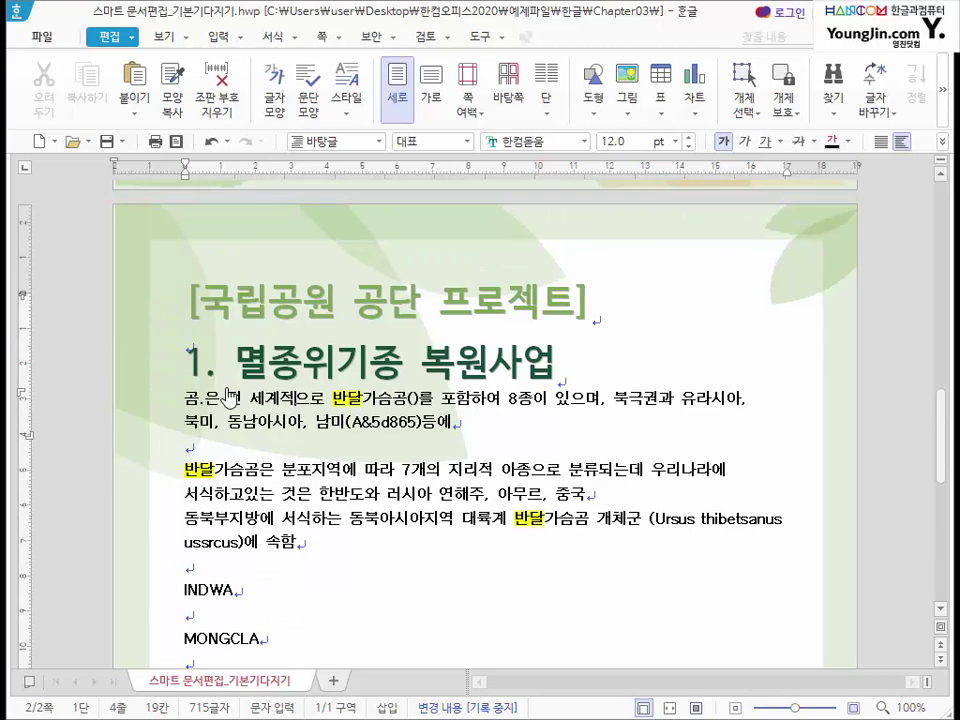
{"action": "left_click_drag", "start_coordinate": [236, 362], "coordinate": [565, 372]}
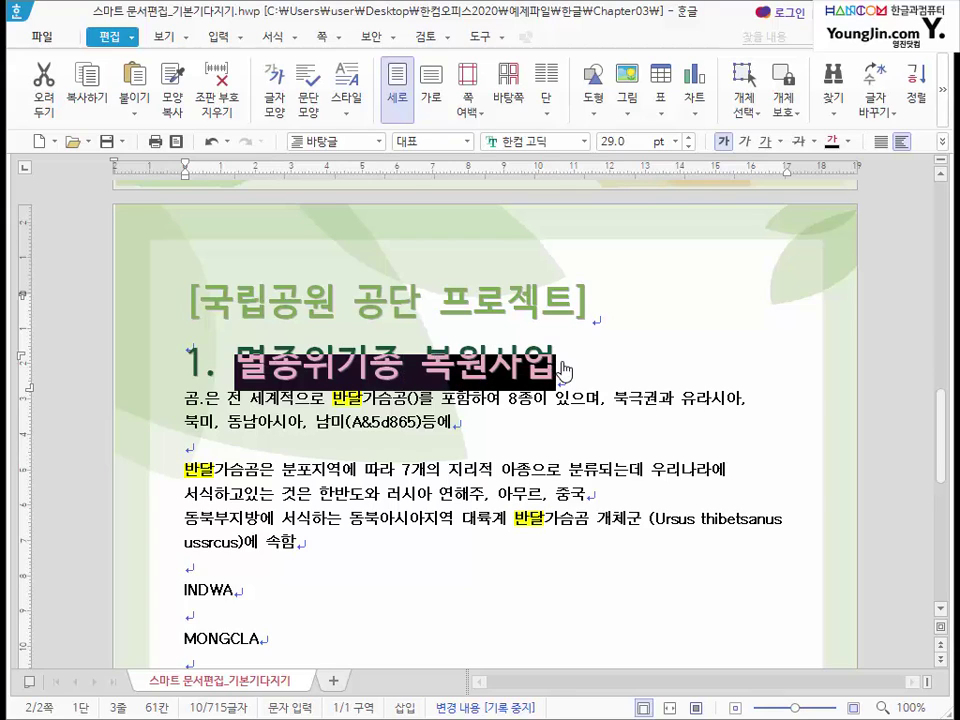
{"action": "right_click", "coordinate": [446, 364]}
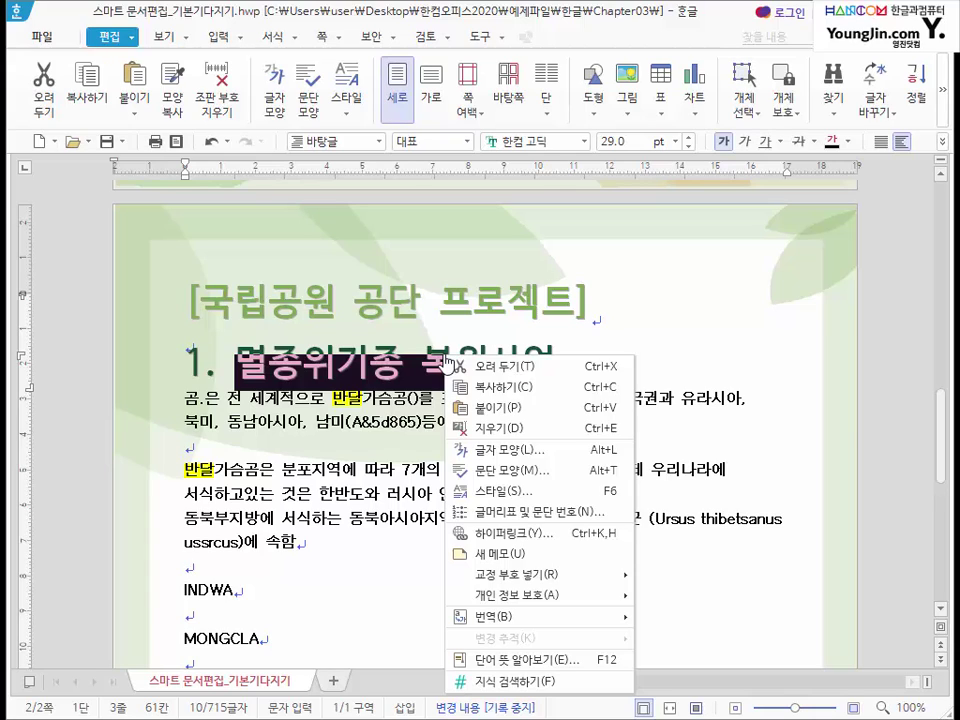
{"action": "mouse_move", "coordinate": [617, 625]}
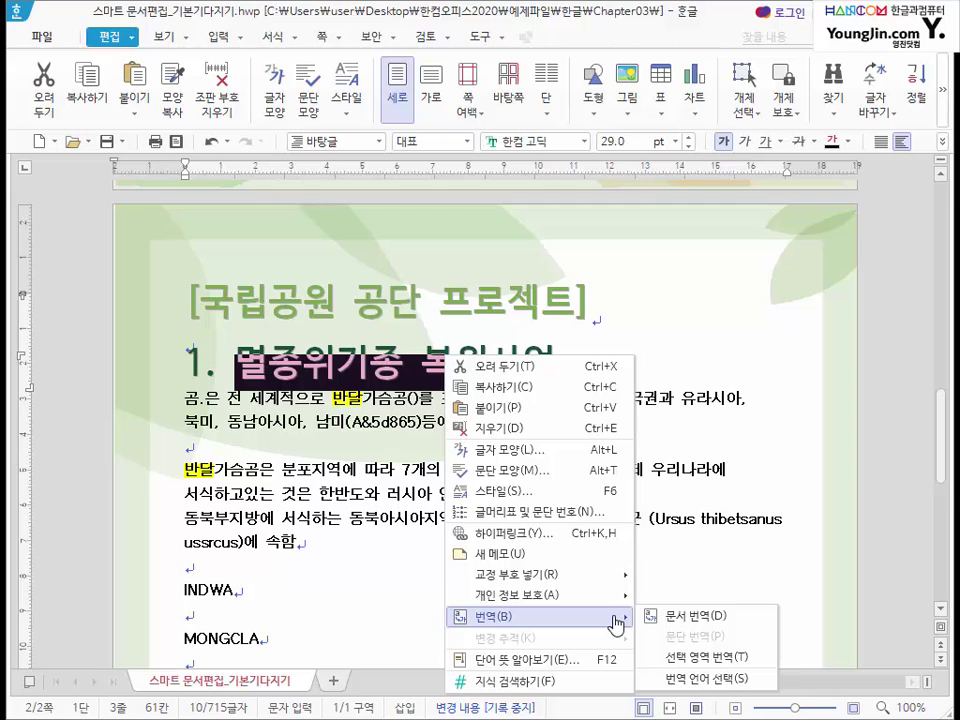
{"action": "left_click", "coordinate": [691, 663]}
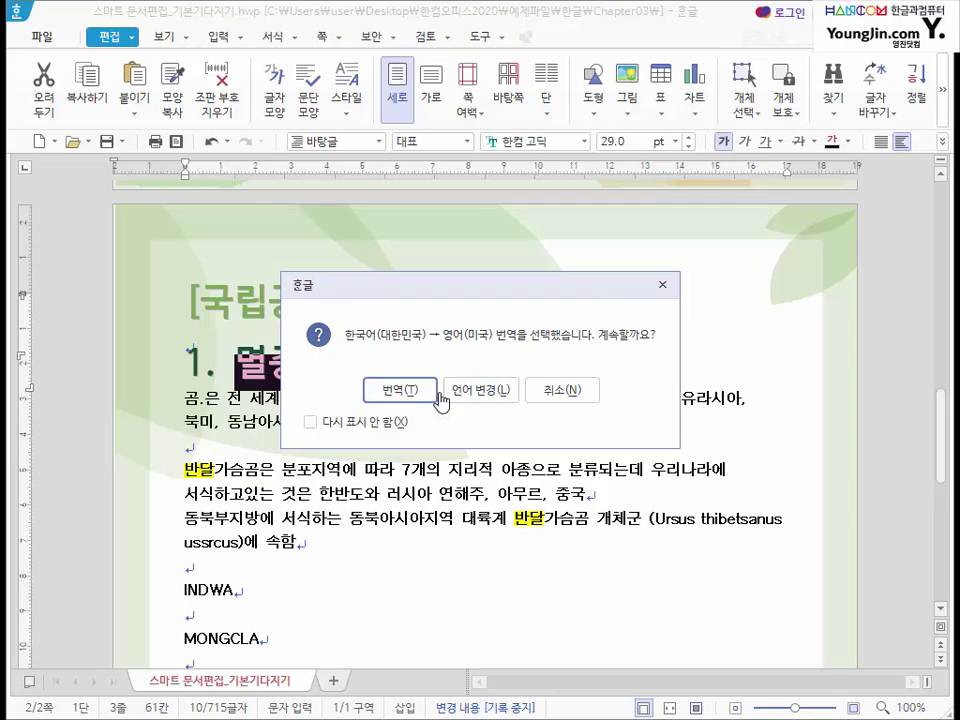
{"action": "left_click", "coordinate": [488, 398]}
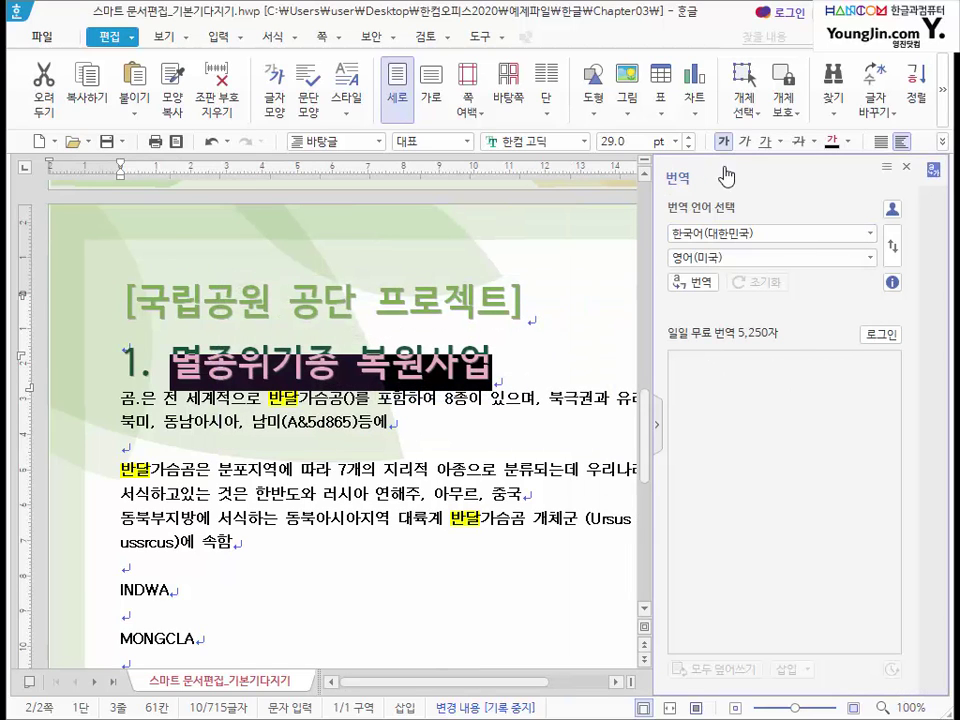
{"action": "left_click", "coordinate": [481, 44]}
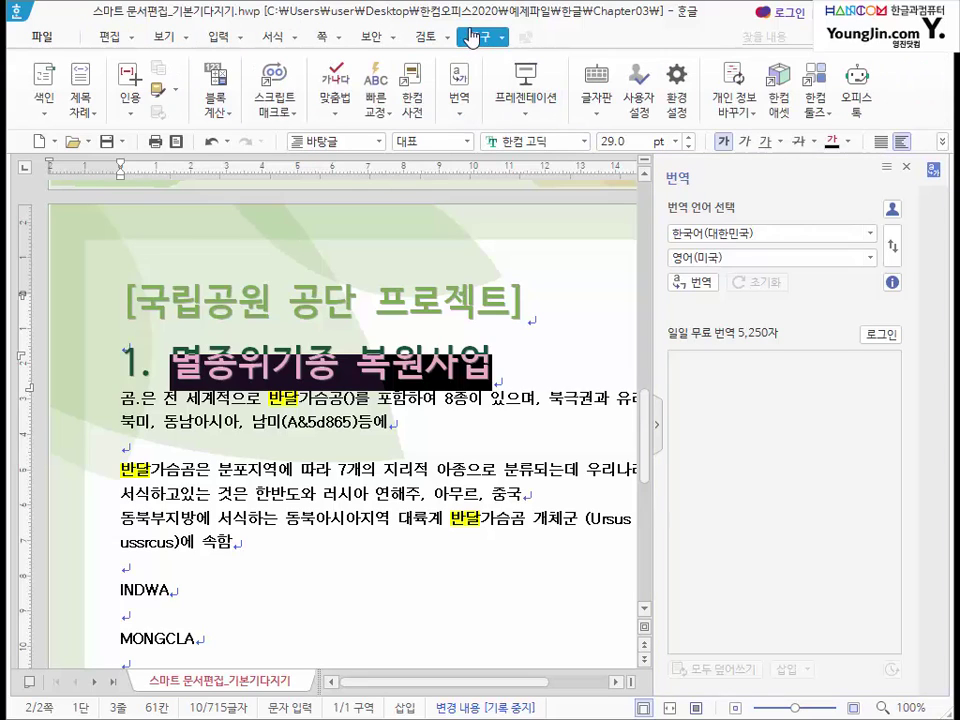
{"action": "left_click", "coordinate": [432, 38]}
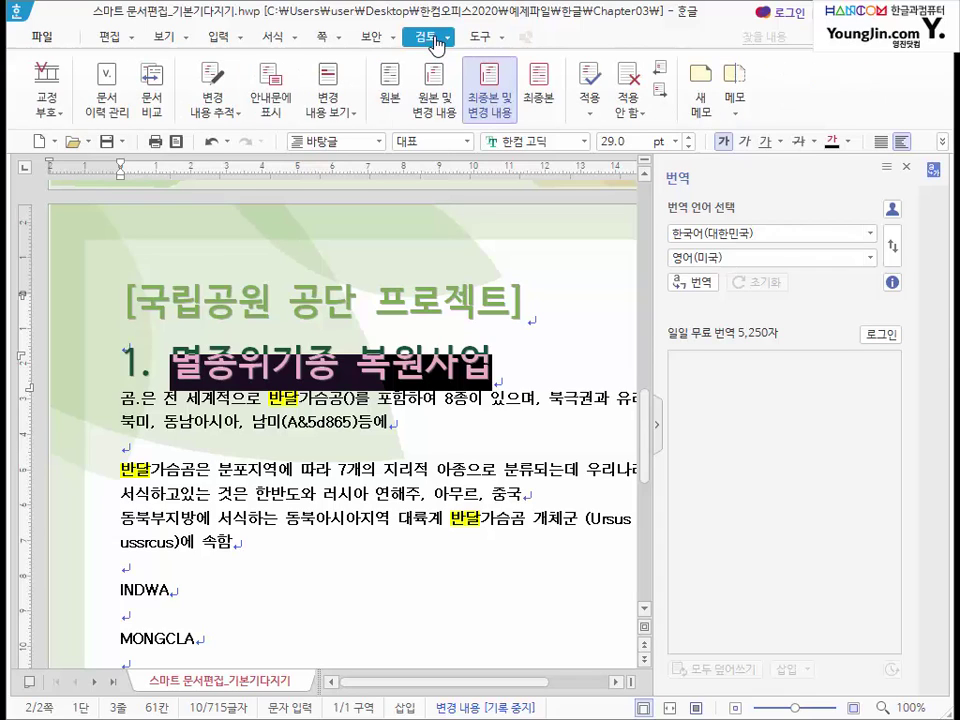
{"action": "left_click", "coordinate": [368, 38]}
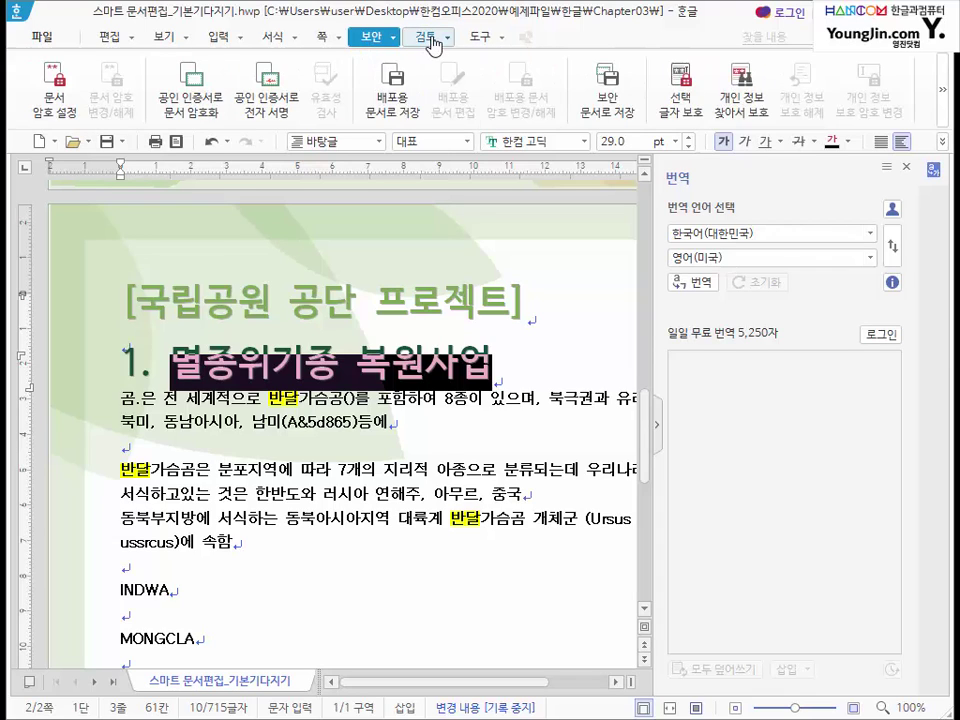
{"action": "left_click", "coordinate": [430, 38]}
Step: Translate the selected heading text from 한국어(대한민국) to 영어(미국)
{"action": "left_click", "coordinate": [484, 38]}
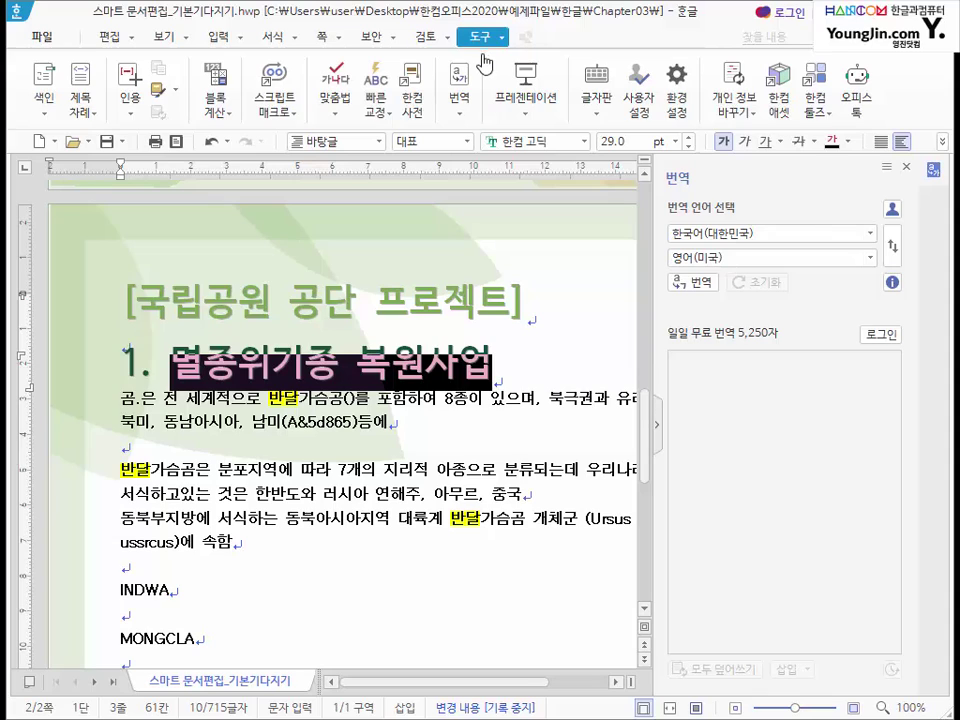
{"action": "left_click", "coordinate": [459, 118]}
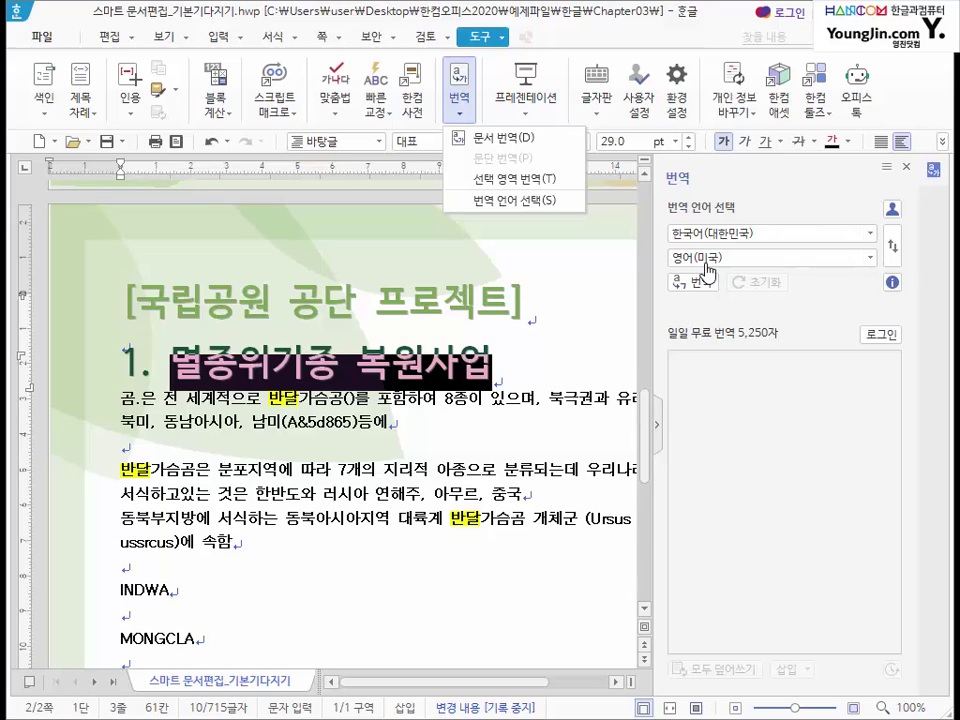
{"action": "left_click", "coordinate": [703, 285]}
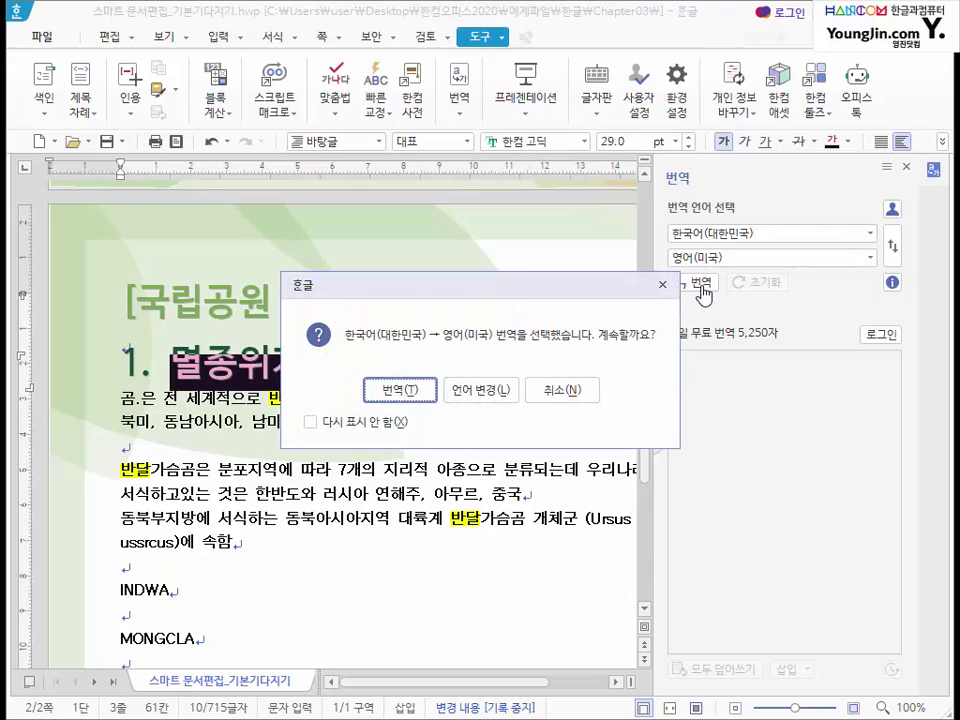
{"action": "left_click", "coordinate": [400, 390]}
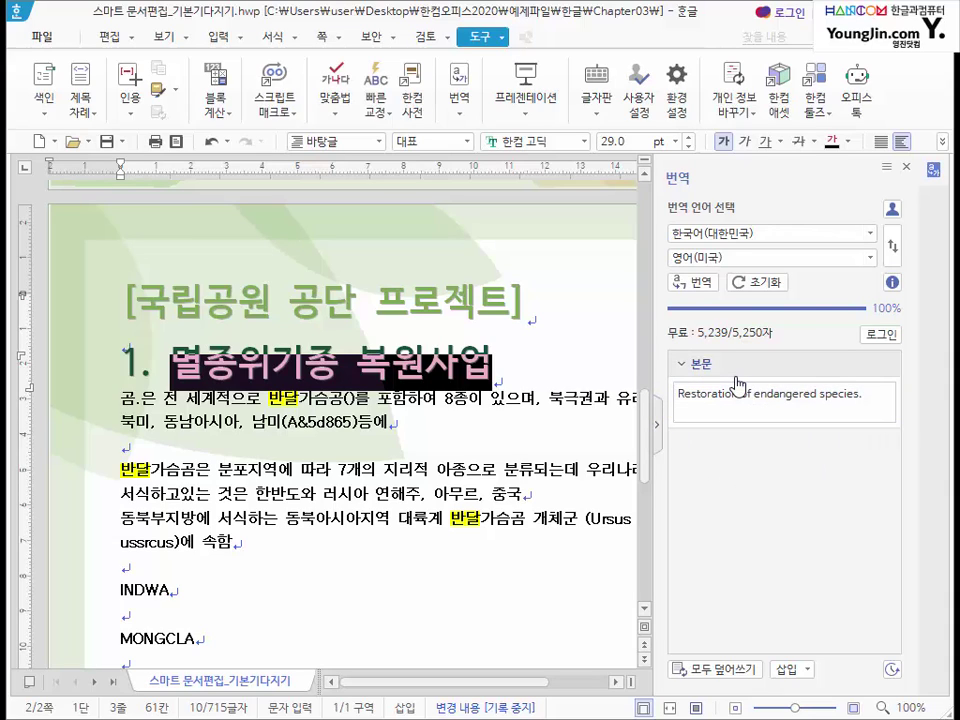
Step: Insert the English translation of the heading below its paragraph (문단 아래에 삽입) and clear the text selection
{"action": "left_click", "coordinate": [887, 403]}
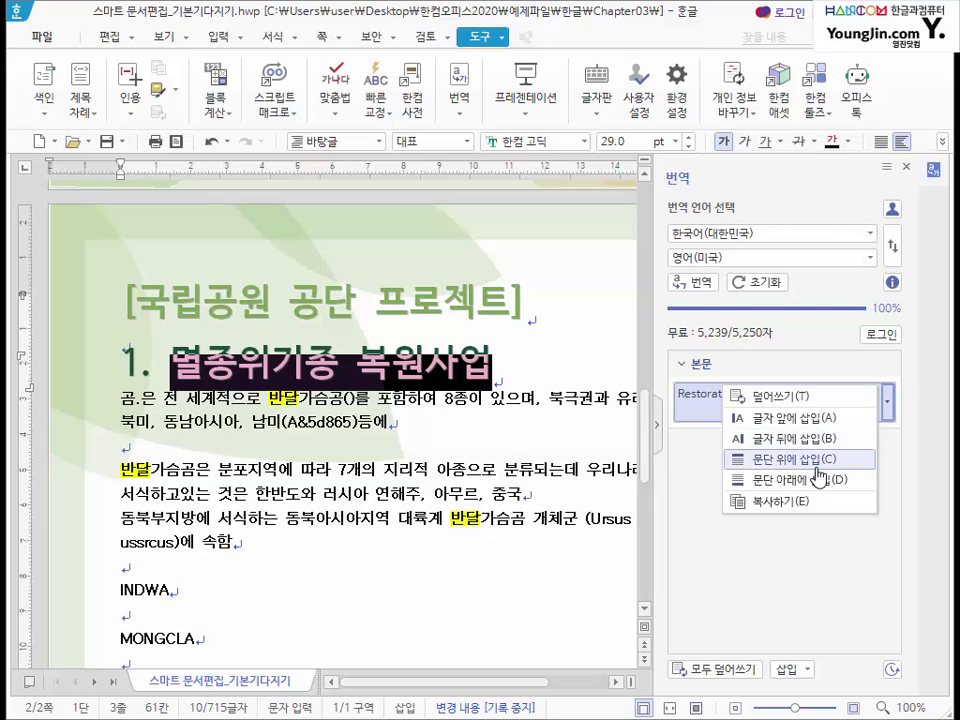
{"action": "left_click", "coordinate": [891, 423]}
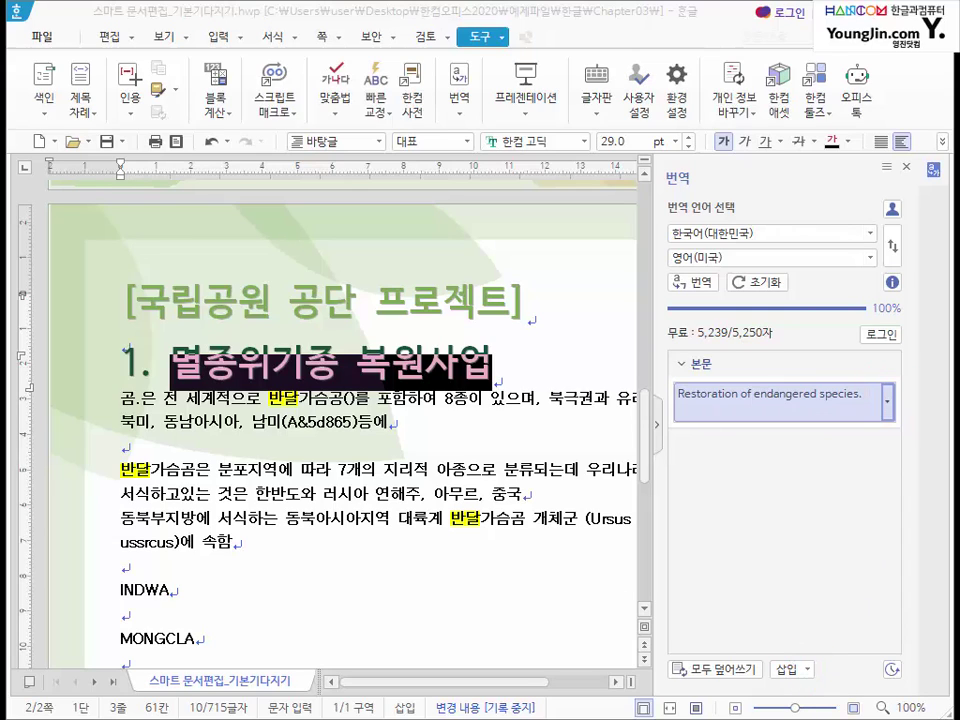
{"action": "left_click", "coordinate": [889, 406]}
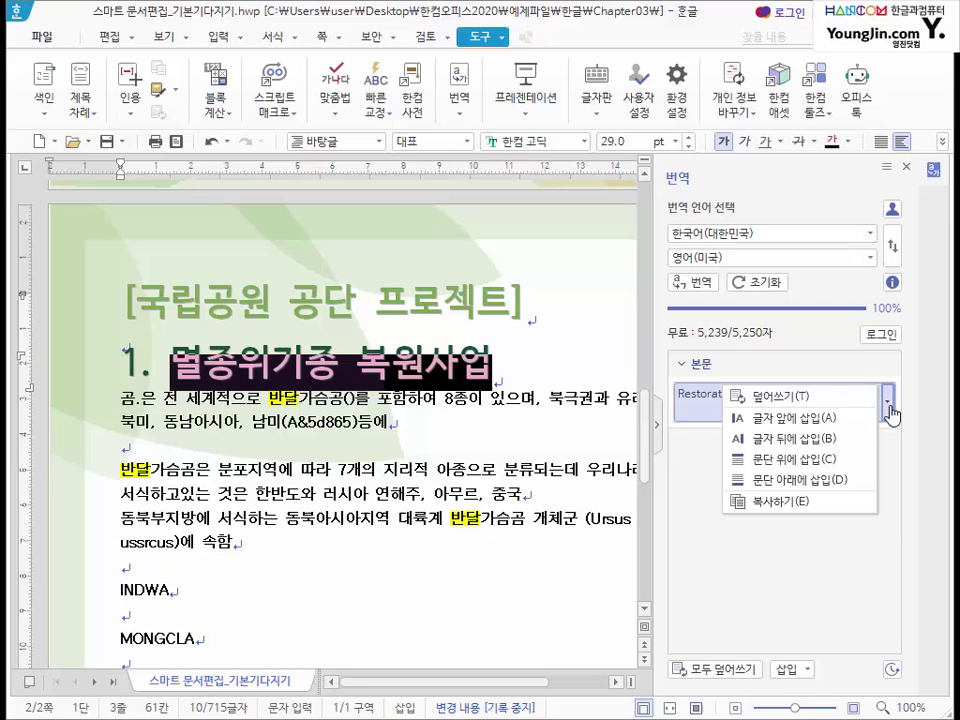
{"action": "left_click", "coordinate": [790, 480]}
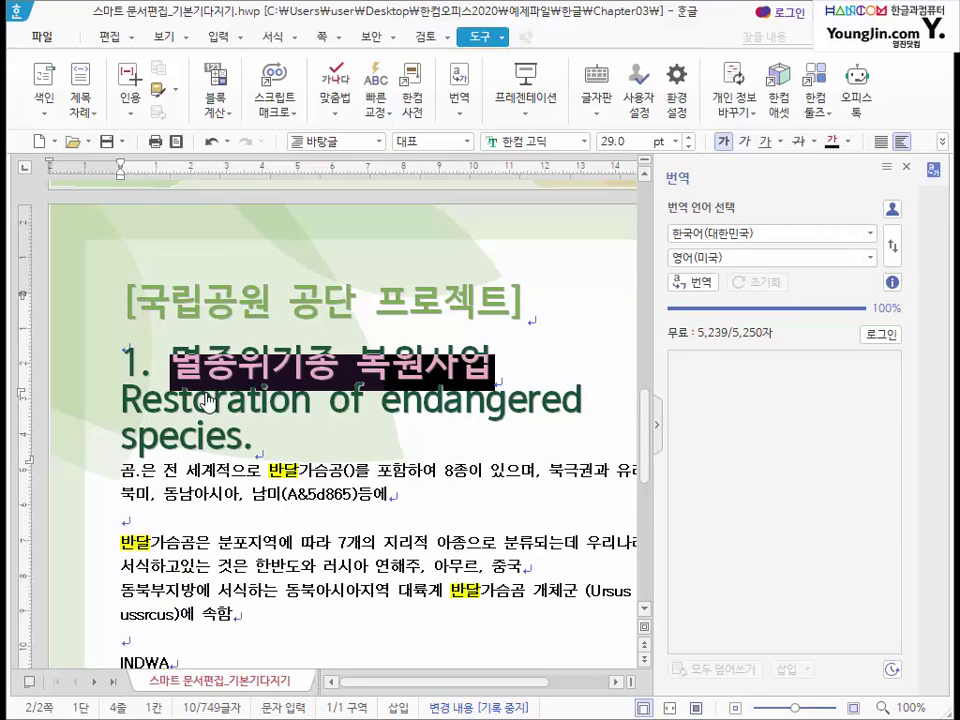
{"action": "key", "text": "Escape"}
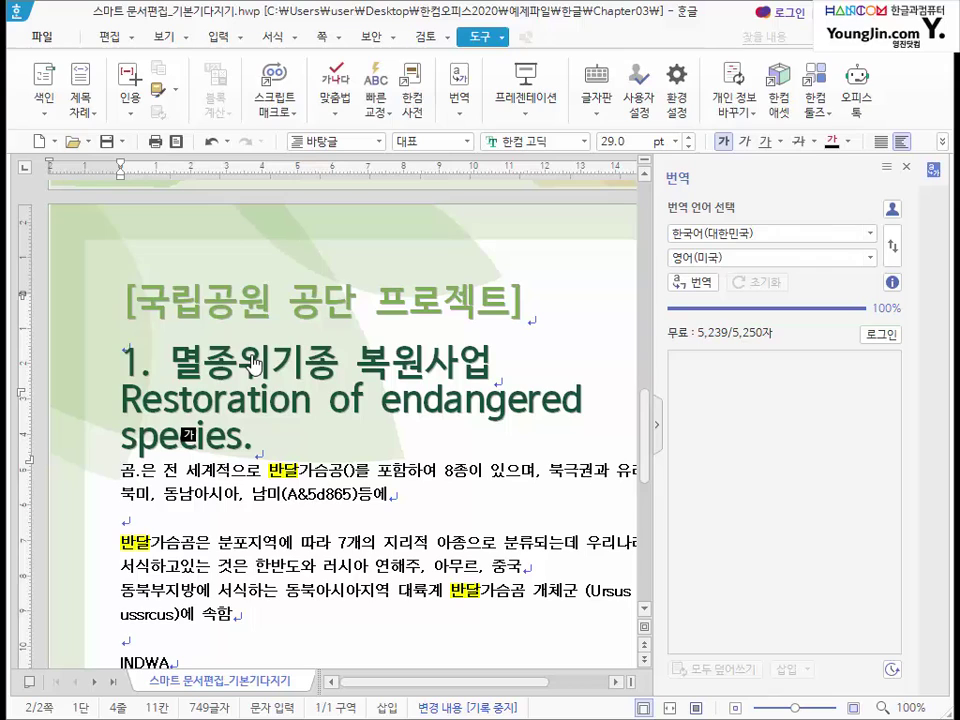
{"action": "left_click", "coordinate": [284, 336]}
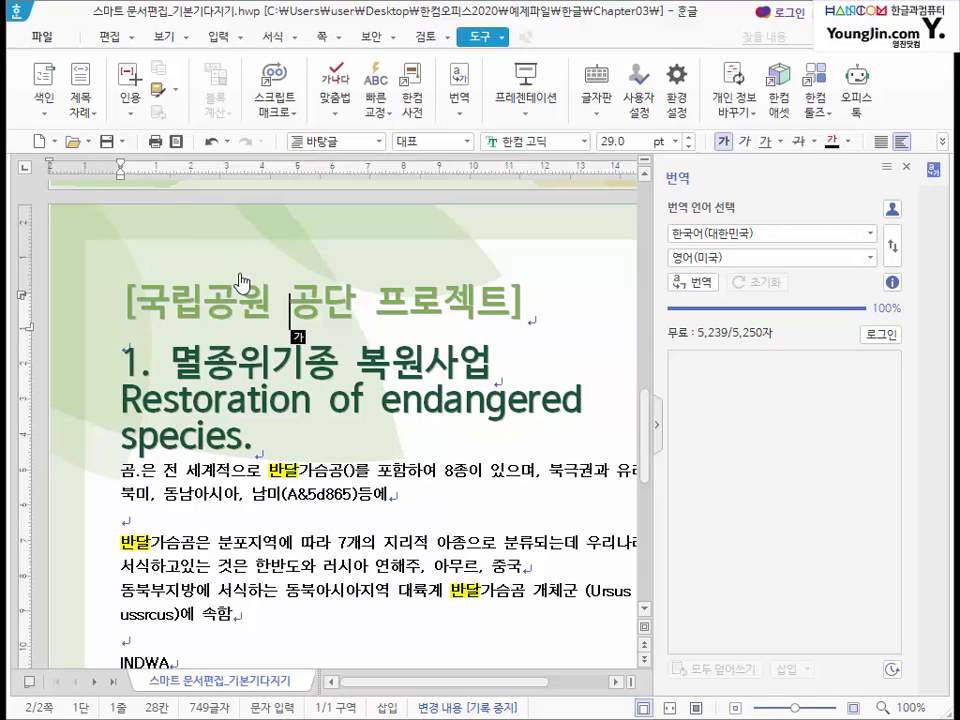
Step: Convert 예제.pdf from the Chapter03 folder into an editable office document, accepting the conversion and font notices
{"action": "left_click", "coordinate": [42, 37]}
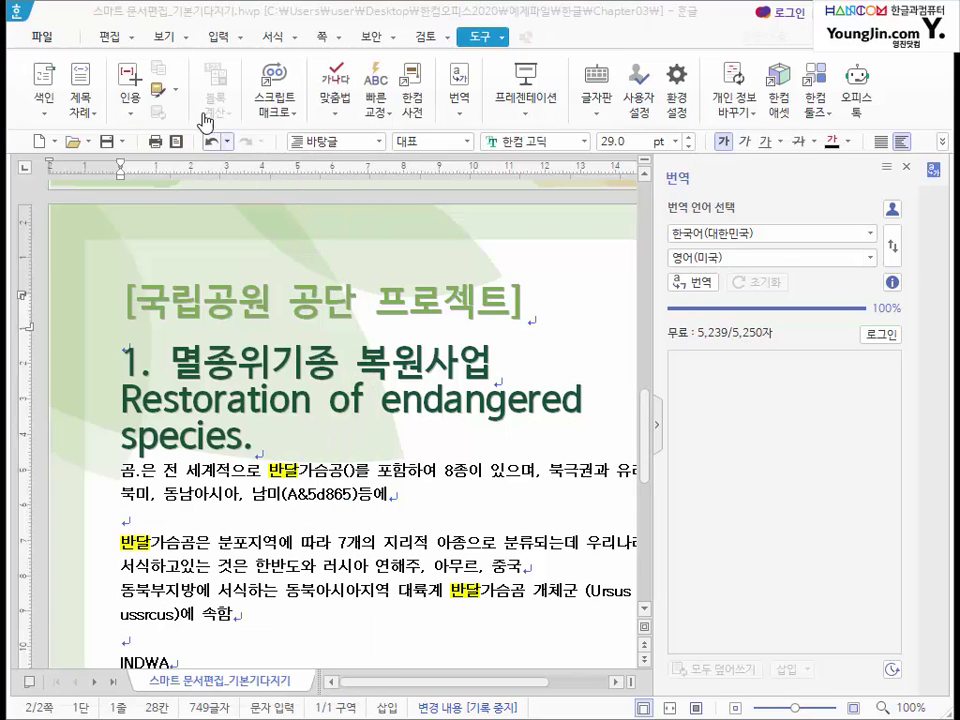
{"action": "left_click", "coordinate": [40, 37]}
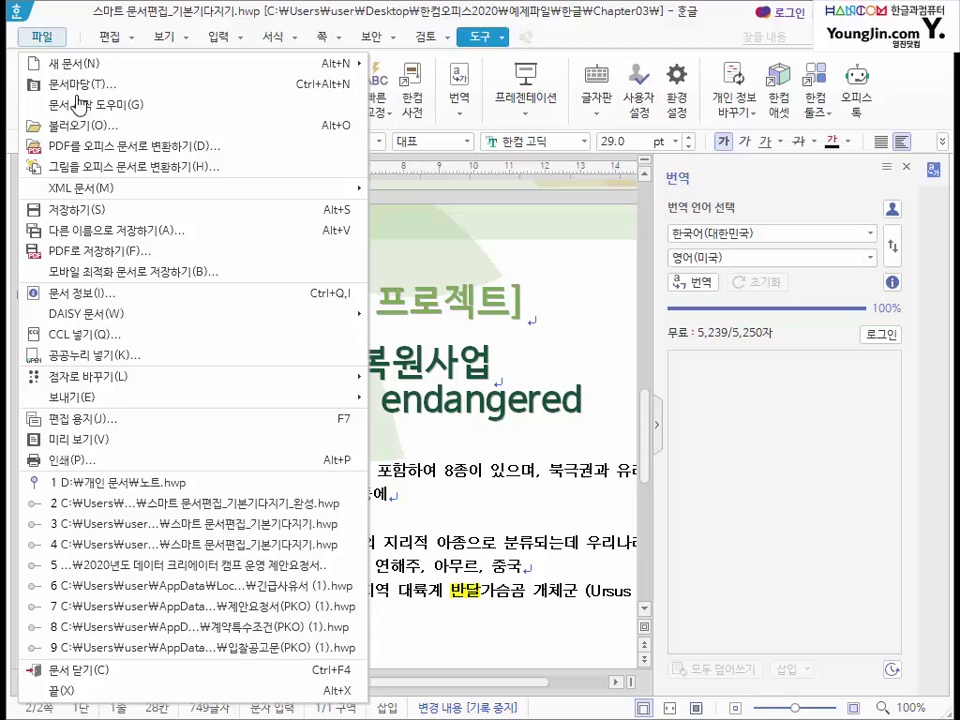
{"action": "left_click", "coordinate": [78, 146]}
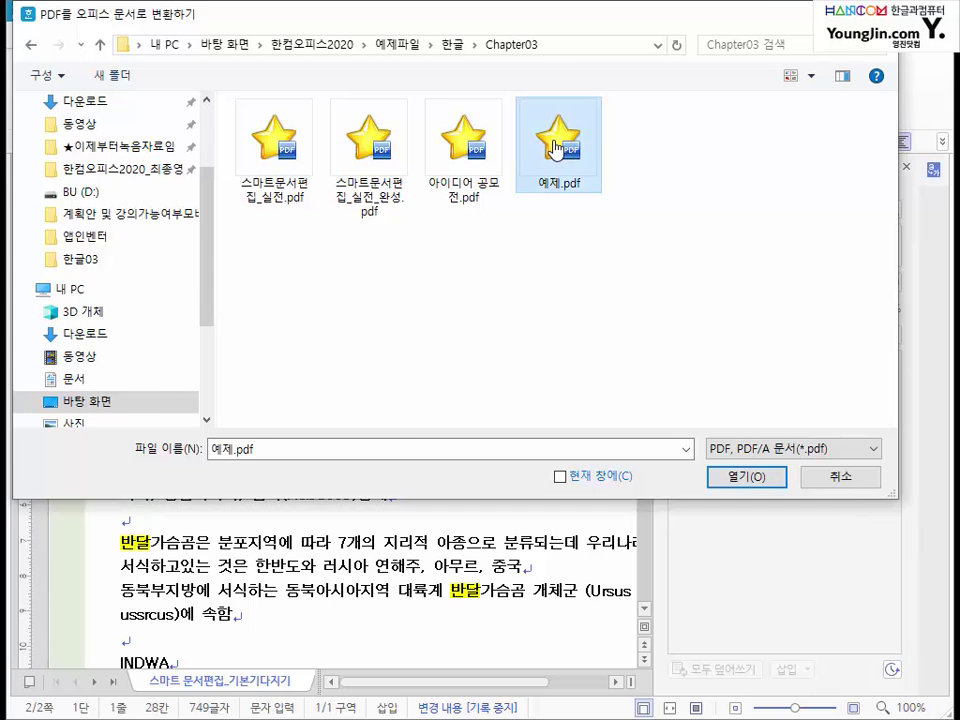
{"action": "double_click", "coordinate": [556, 147]}
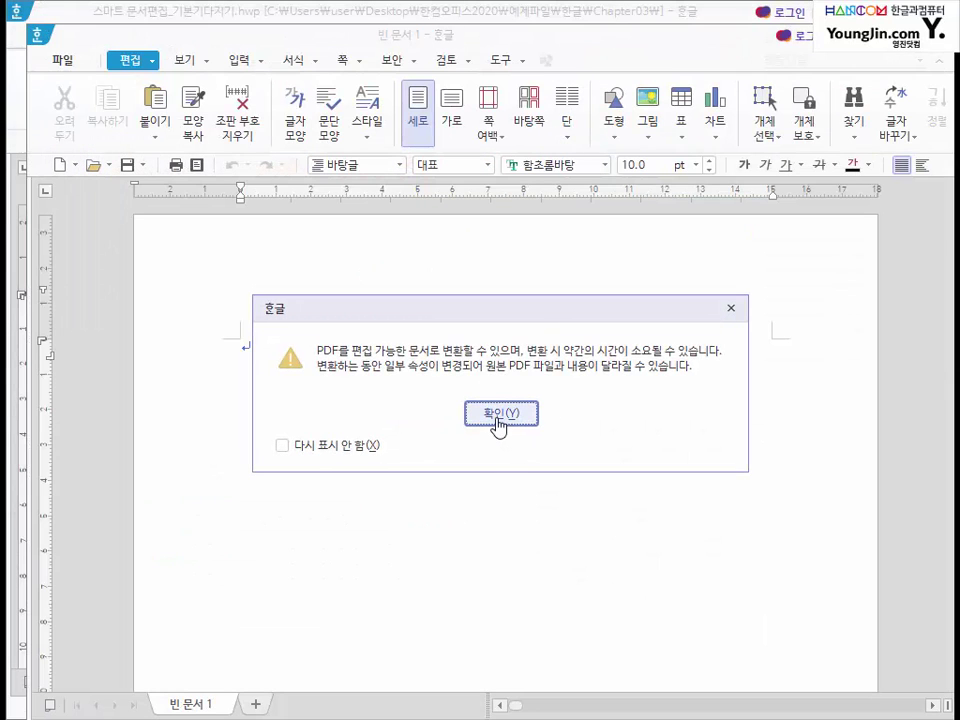
{"action": "left_click", "coordinate": [499, 414]}
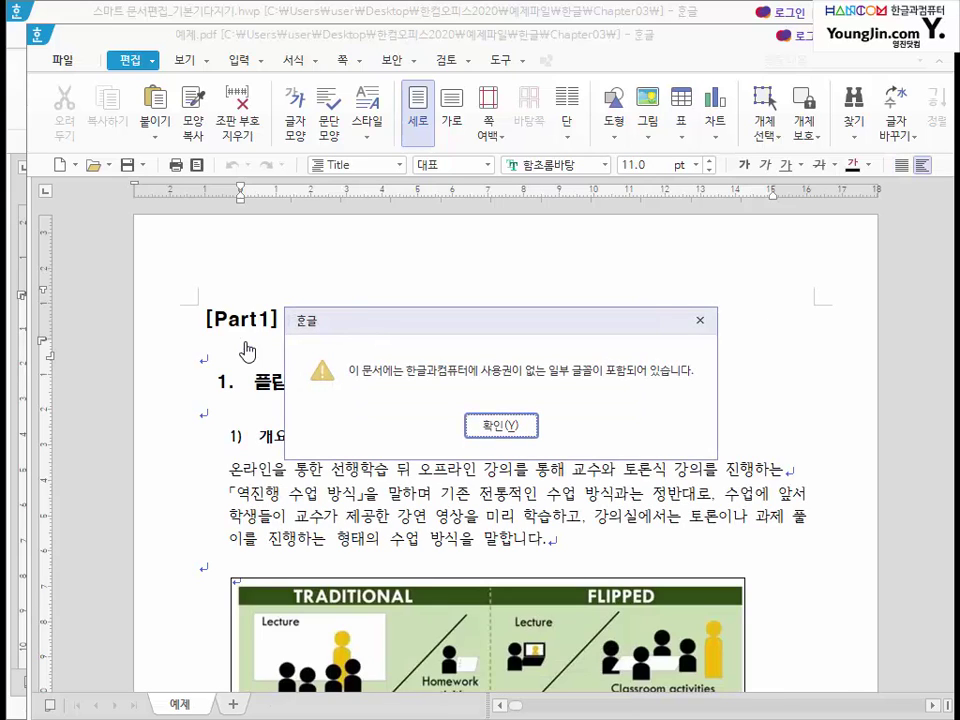
{"action": "left_click", "coordinate": [501, 425]}
Step: Look through the converted 예제.pdf document and test selecting its body text and the first numbered item
{"action": "scroll", "coordinate": [325, 468], "scroll_direction": "down", "scroll_amount": 3}
{"action": "left_click_drag", "start_coordinate": [318, 325], "coordinate": [637, 380]}
{"action": "left_click", "coordinate": [637, 380]}
{"action": "scroll", "coordinate": [426, 525], "scroll_direction": "down", "scroll_amount": 3}
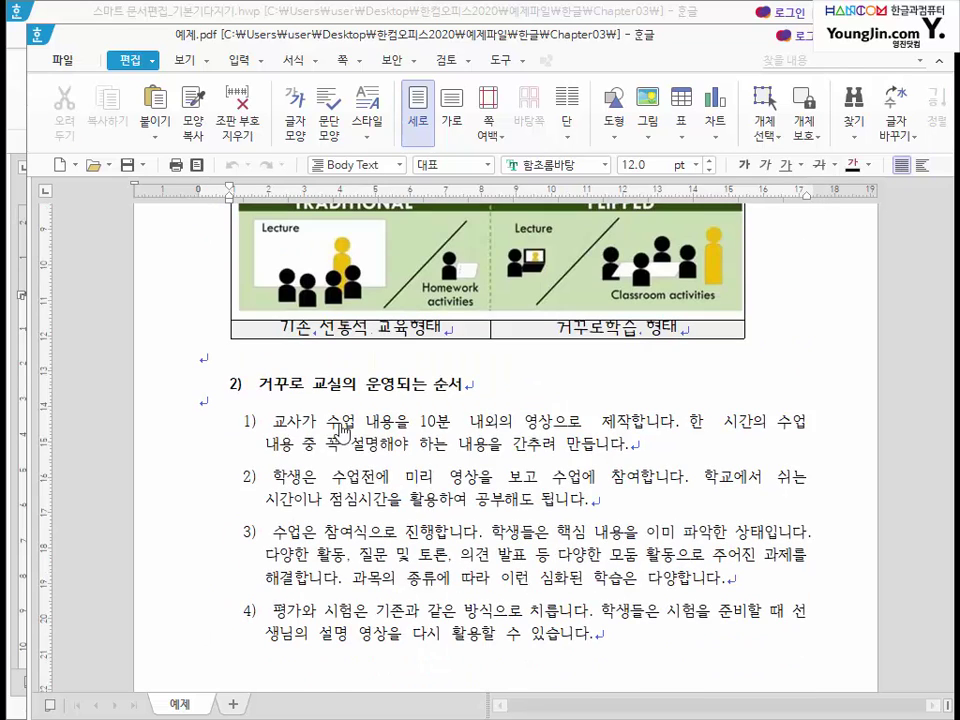
{"action": "left_click_drag", "start_coordinate": [326, 420], "coordinate": [570, 452]}
{"action": "left_click", "coordinate": [572, 452]}
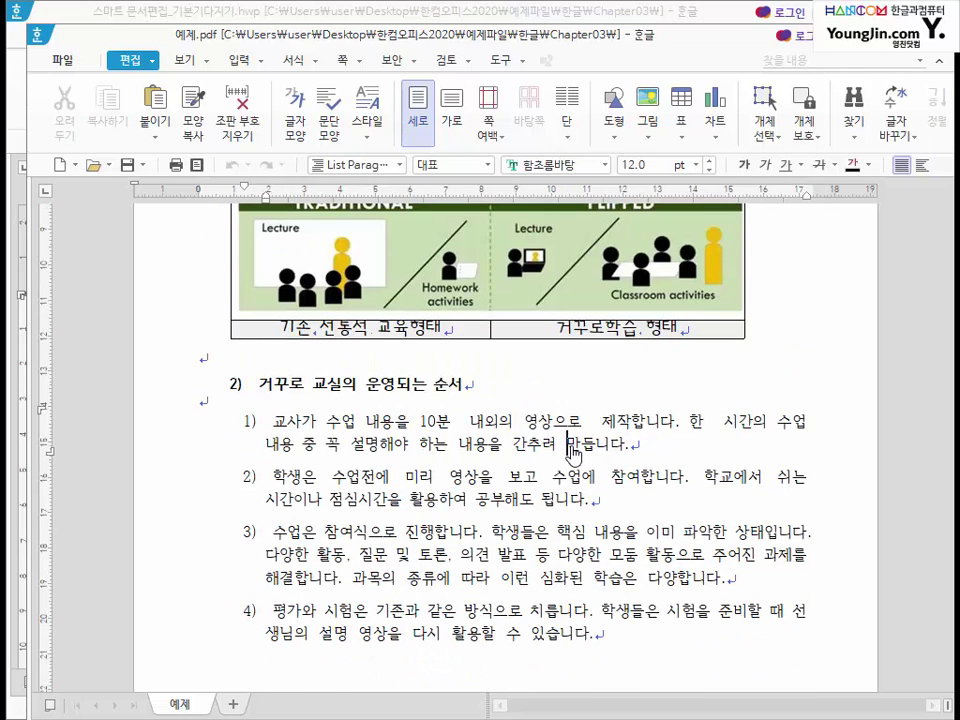
{"action": "scroll", "coordinate": [574, 454], "scroll_direction": "up", "scroll_amount": 2}
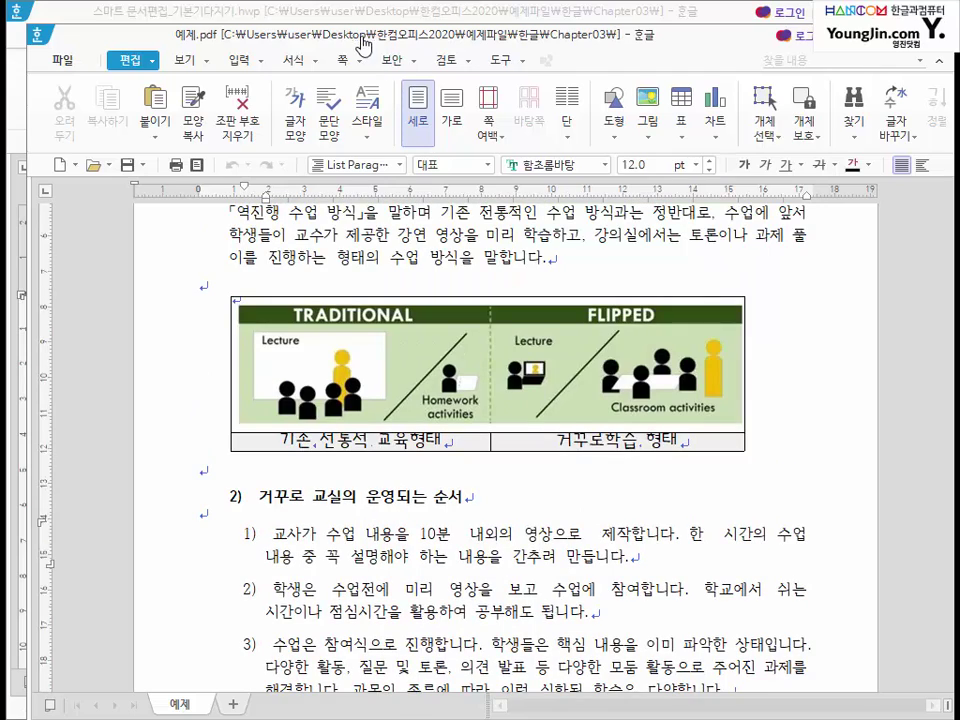
Step: Maximize the converted document's window and select the block containing the TRADITIONAL and FLIPPED comparison table
{"action": "double_click", "coordinate": [363, 45]}
{"action": "left_click", "coordinate": [172, 257]}
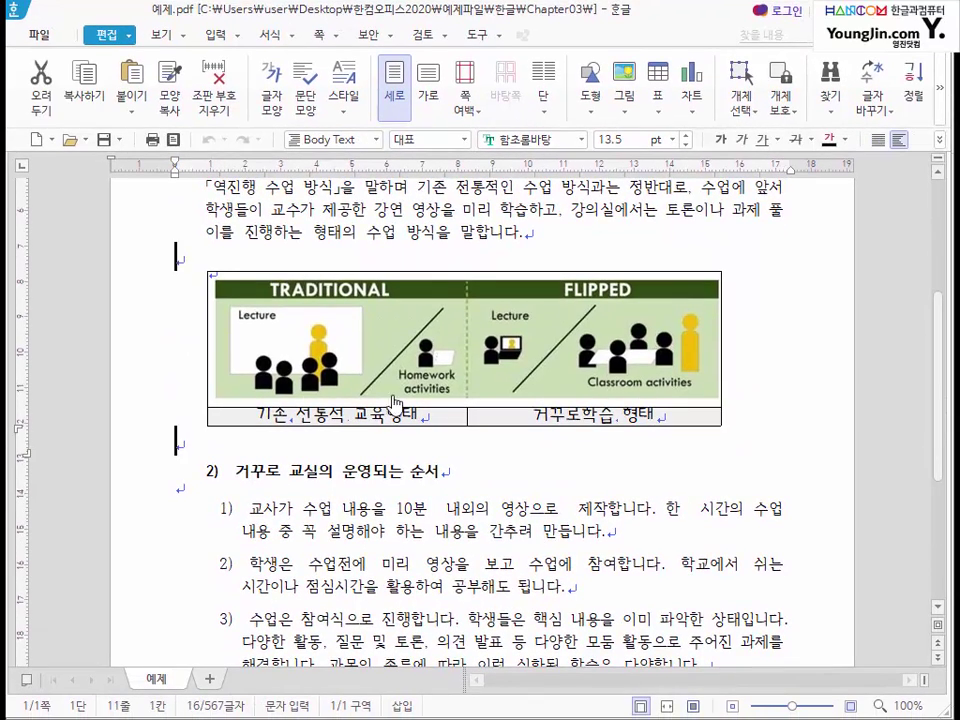